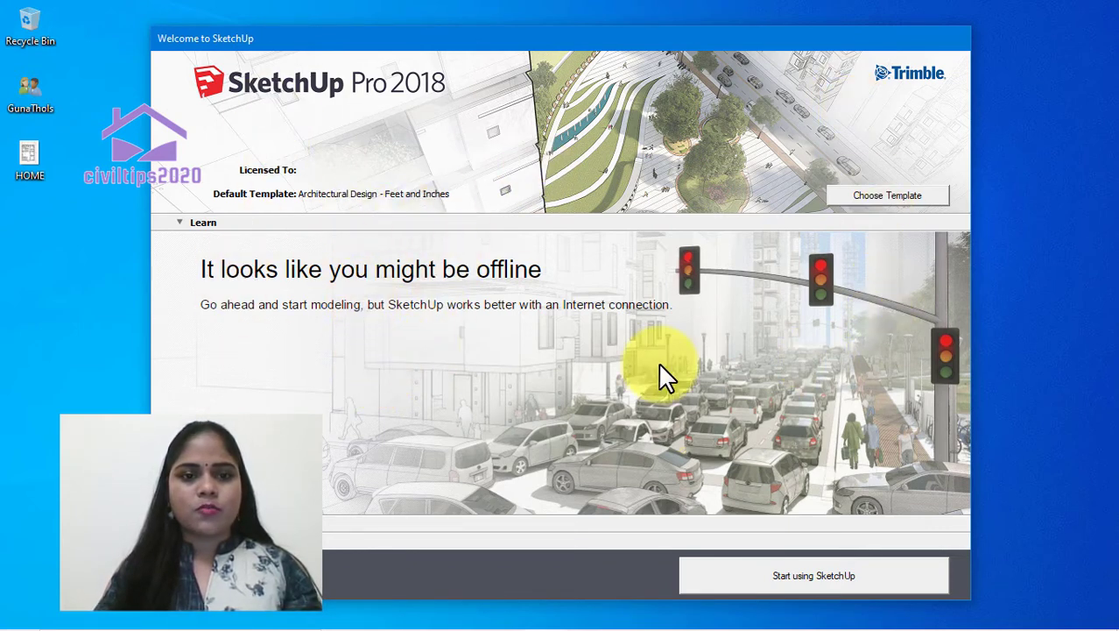
Step: Start an untitled model using the Architectural Design – Feet and Inches template
click(882, 196)
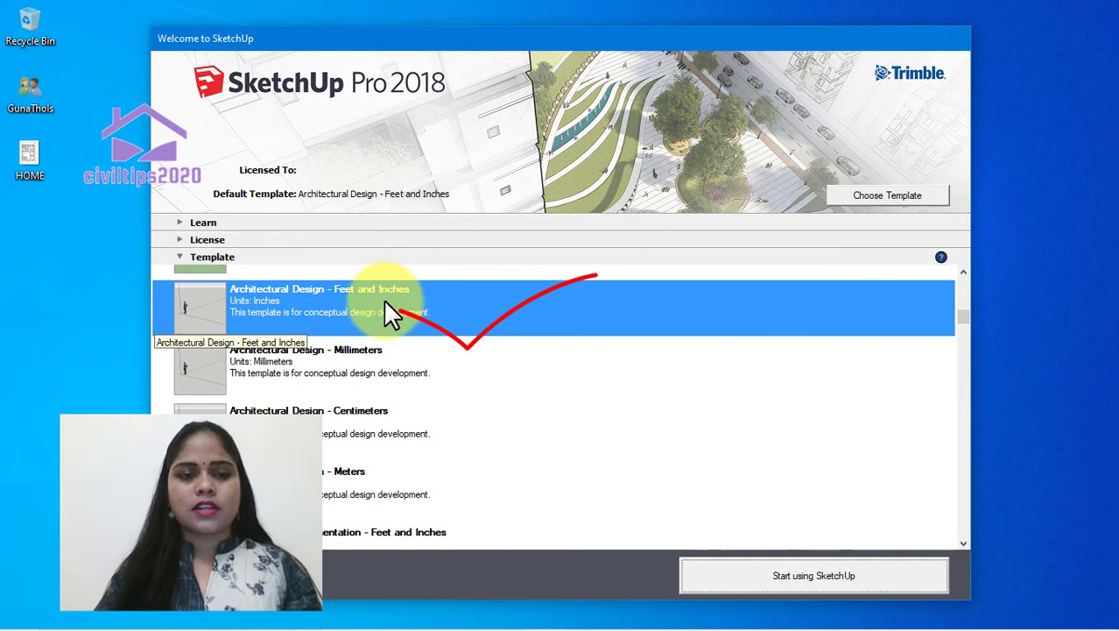
click(805, 577)
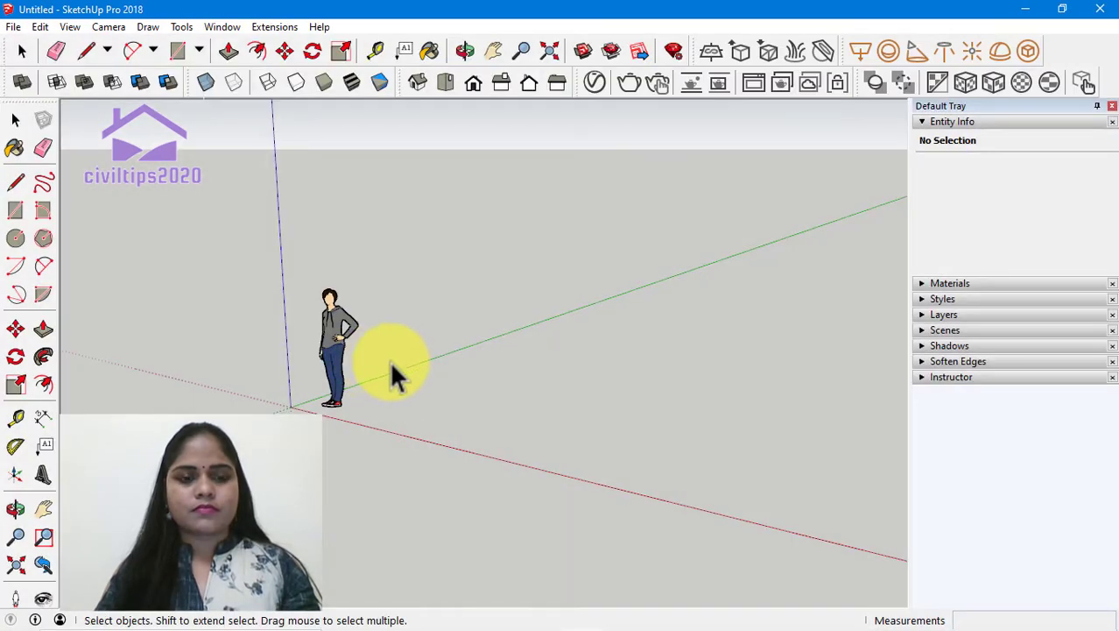
Step: Delete the standing person figure and begin importing a file
click(346, 343)
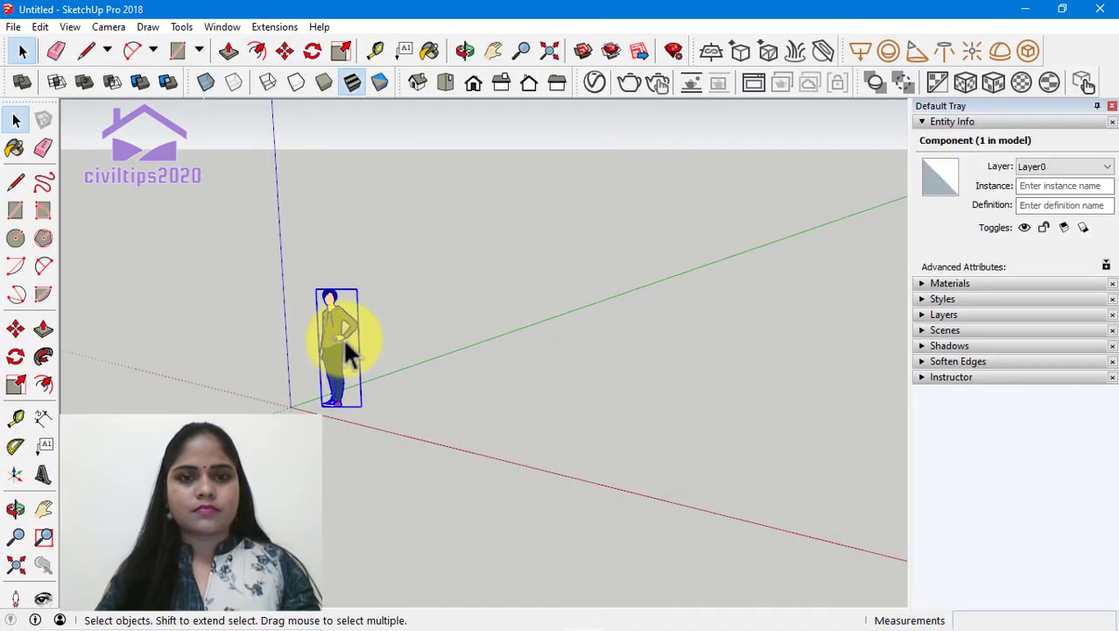
key(Delete)
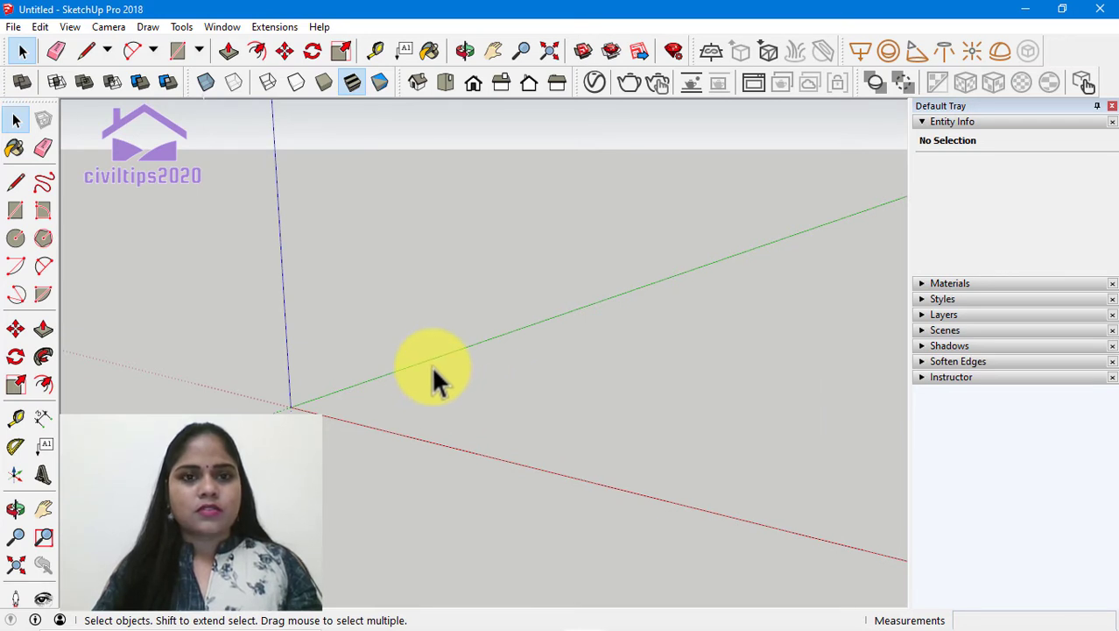
click(15, 26)
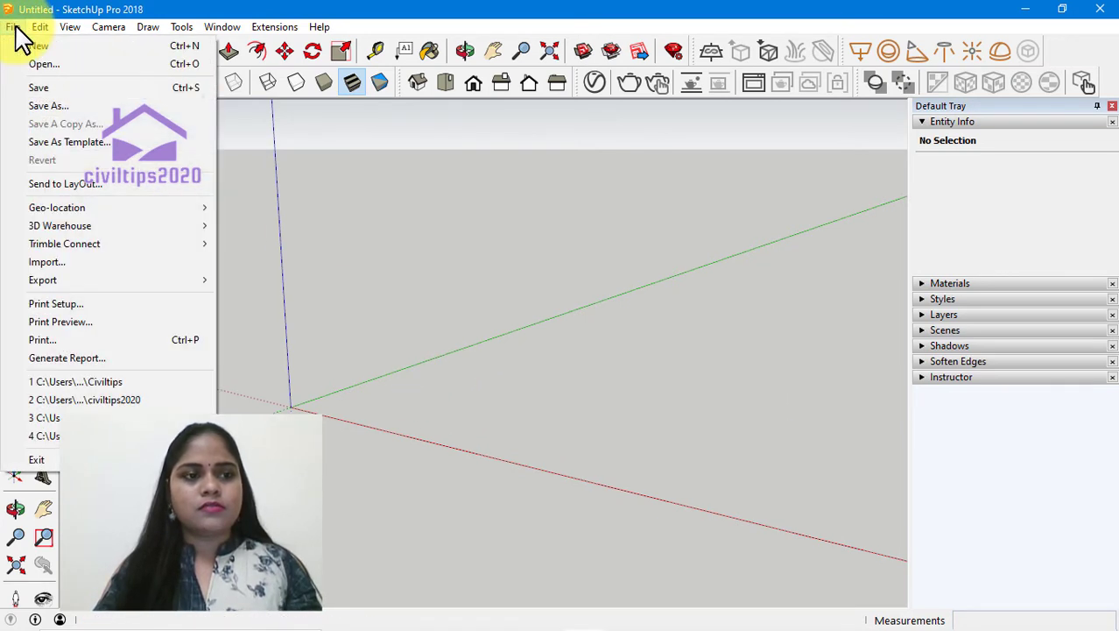
click(85, 263)
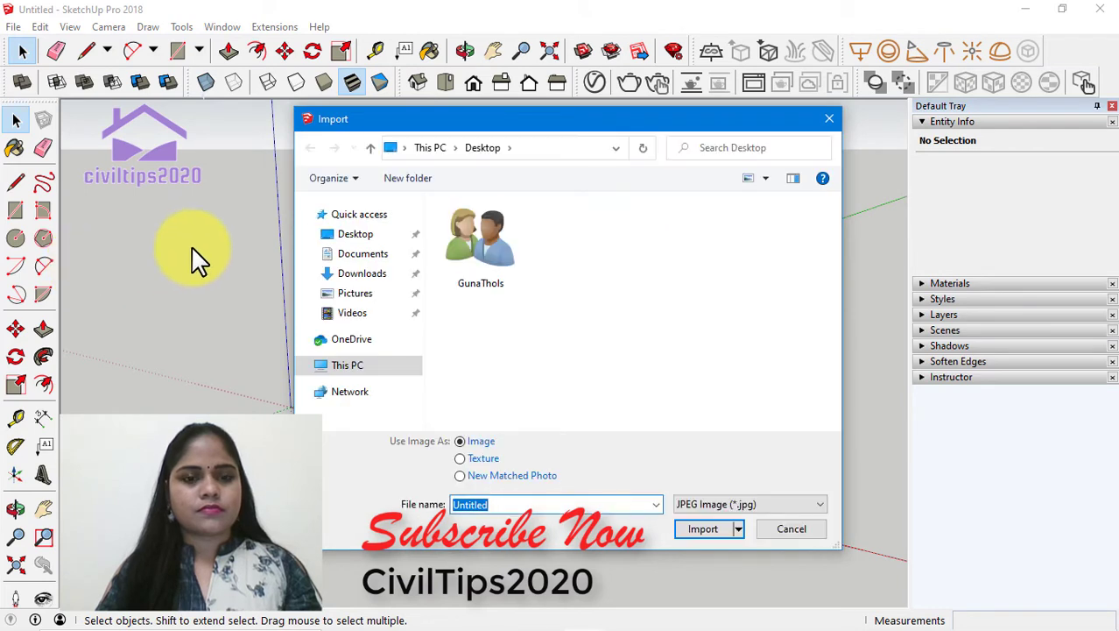
Step: Choose the HOME PNG floor-plan image from the Desktop for import
click(372, 237)
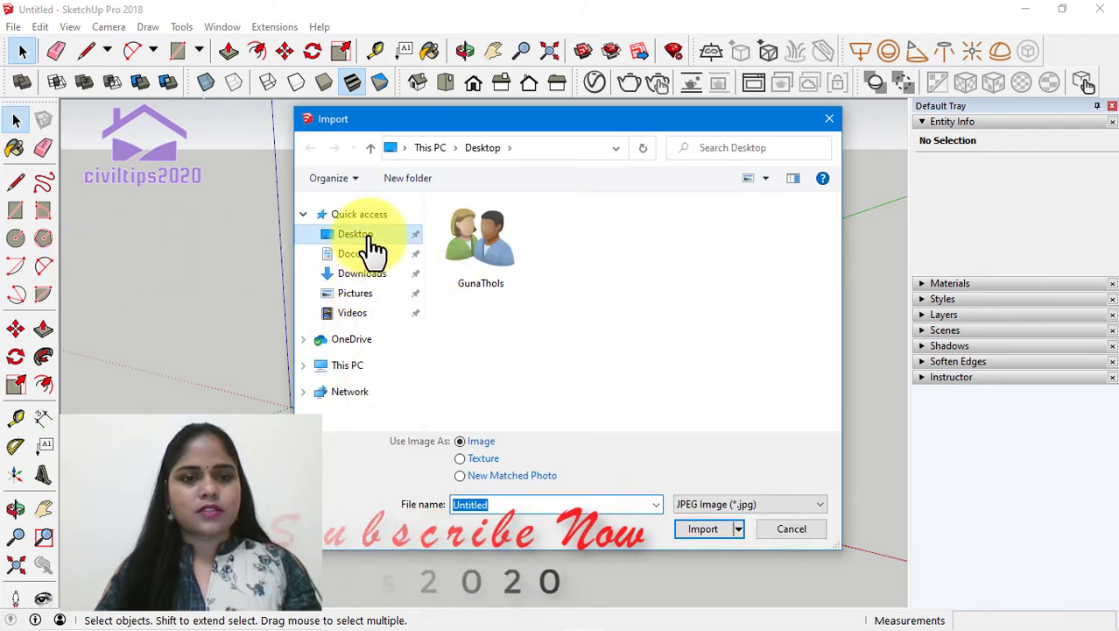
click(376, 241)
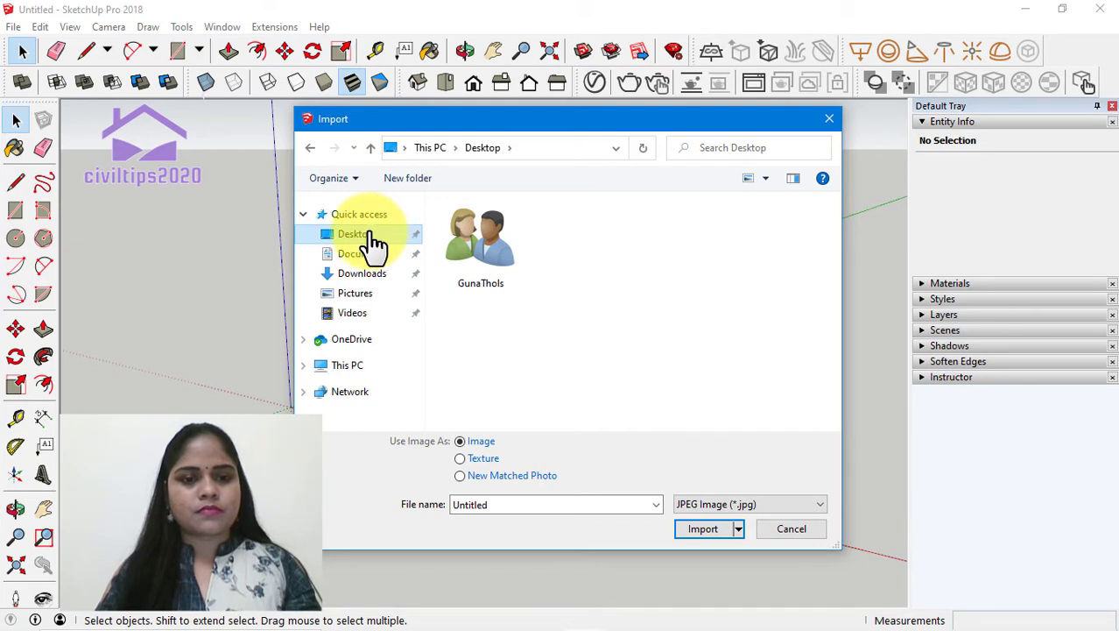
click(758, 506)
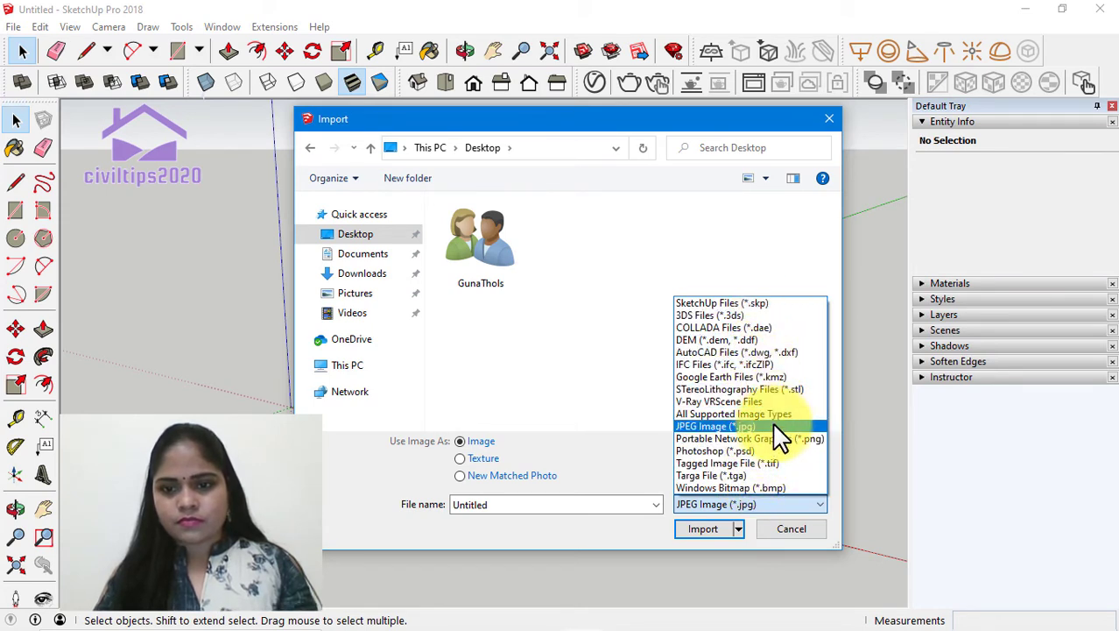
click(773, 437)
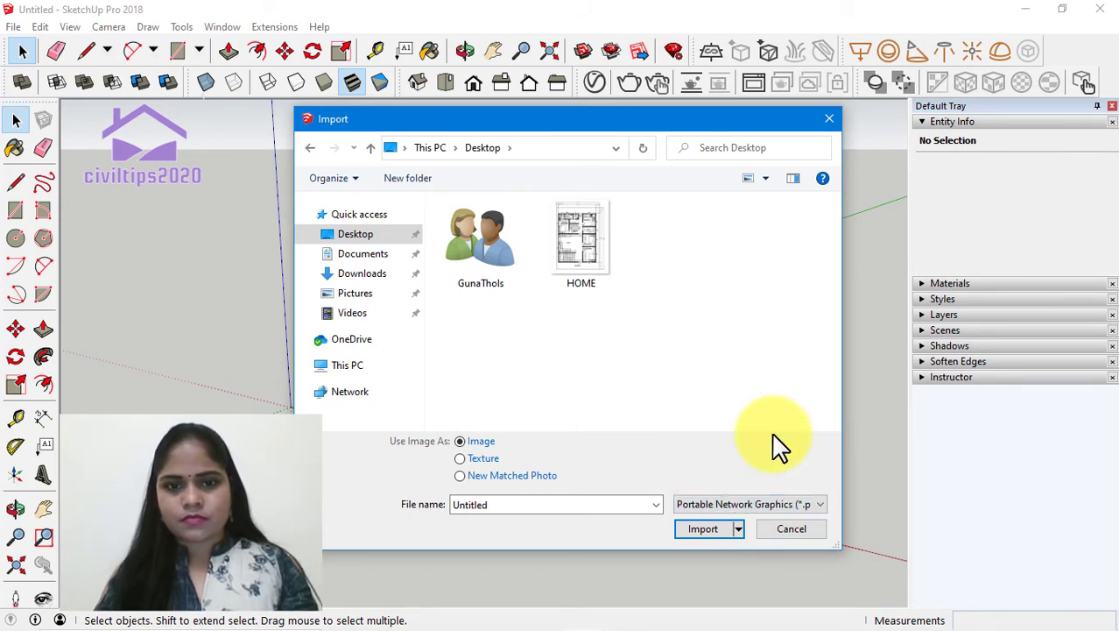
click(585, 254)
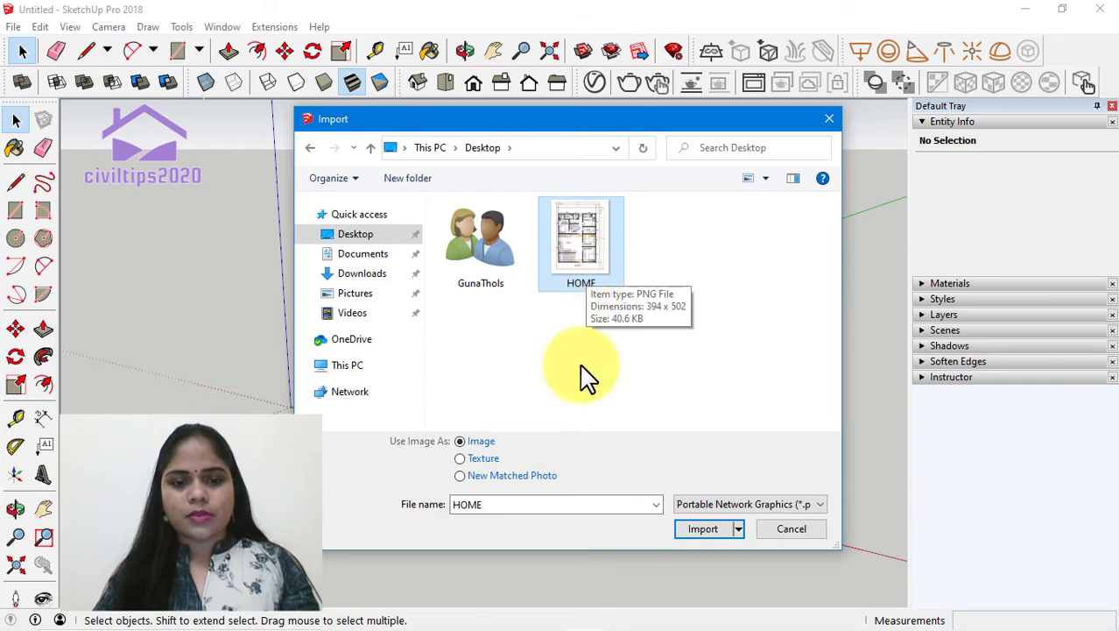
Step: Import the HOME image and anchor its first corner at the axis origin
click(701, 530)
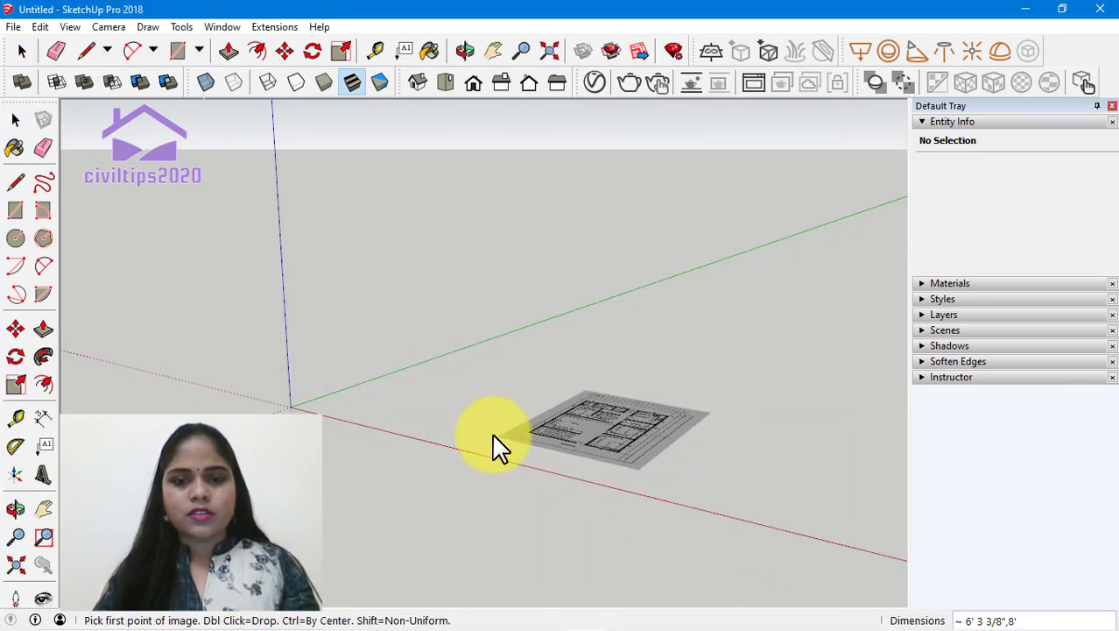
click(290, 407)
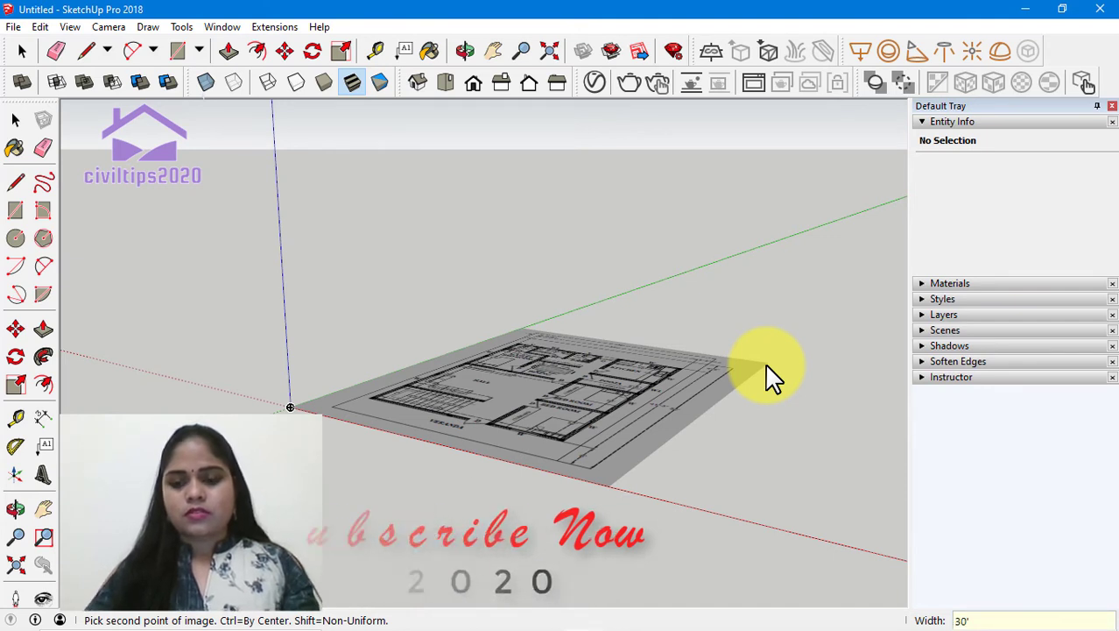
click(768, 377)
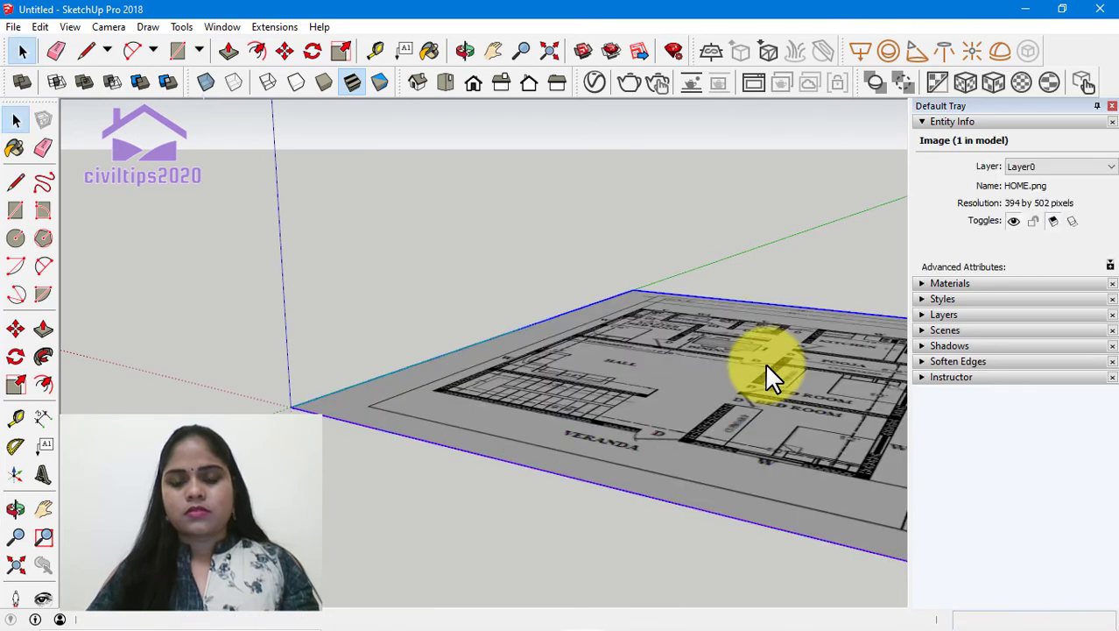
scroll(670, 368, down, 2)
scroll(711, 429, down, 2)
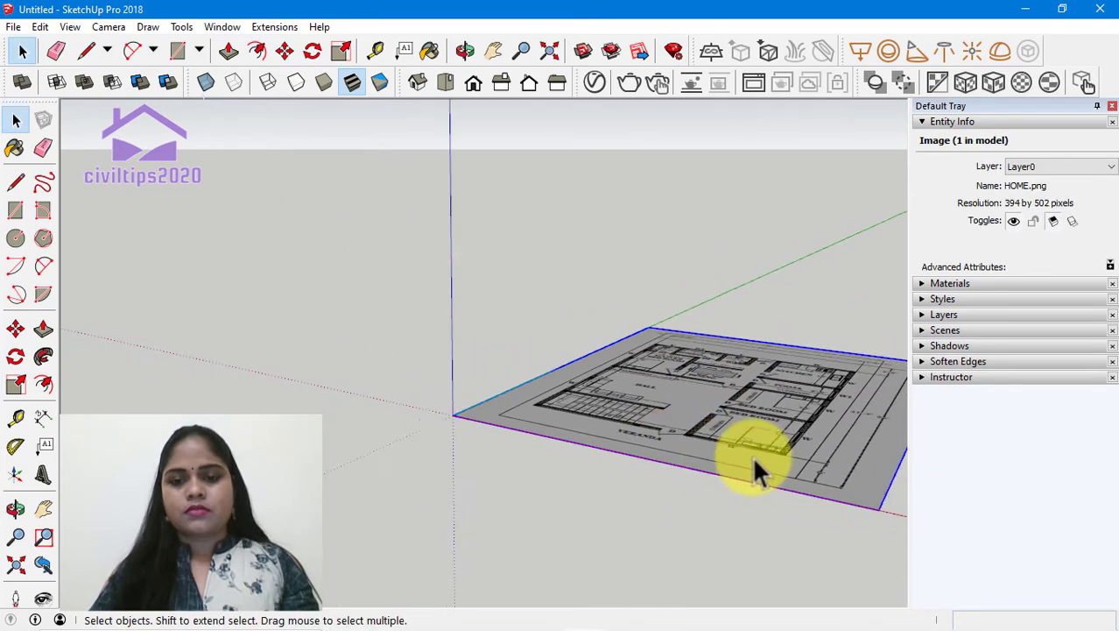
scroll(751, 460, down, 2)
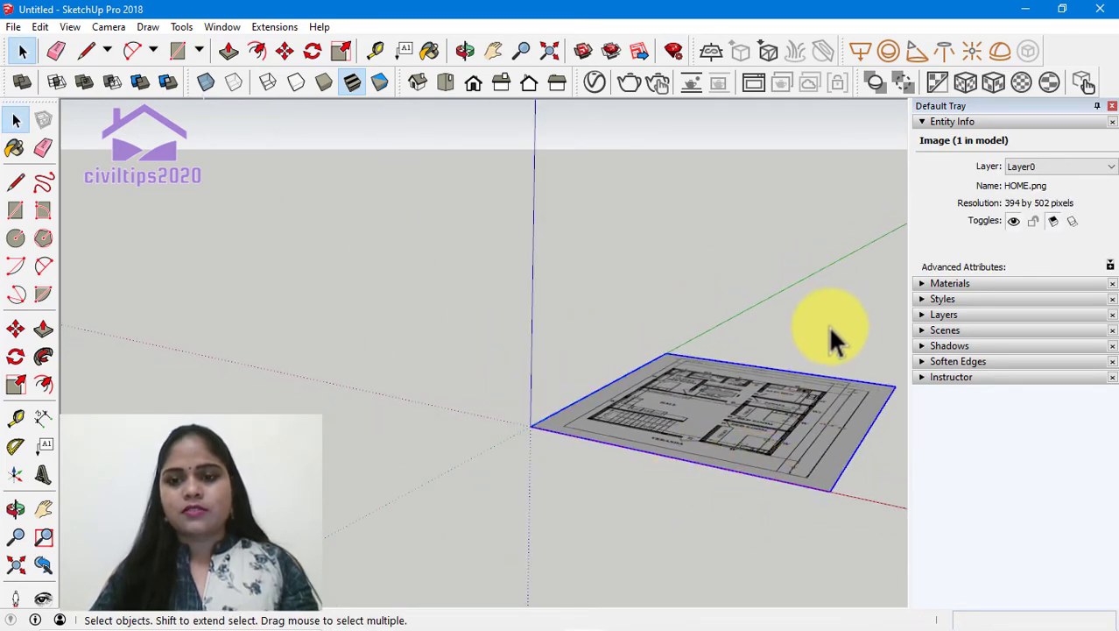
click(783, 354)
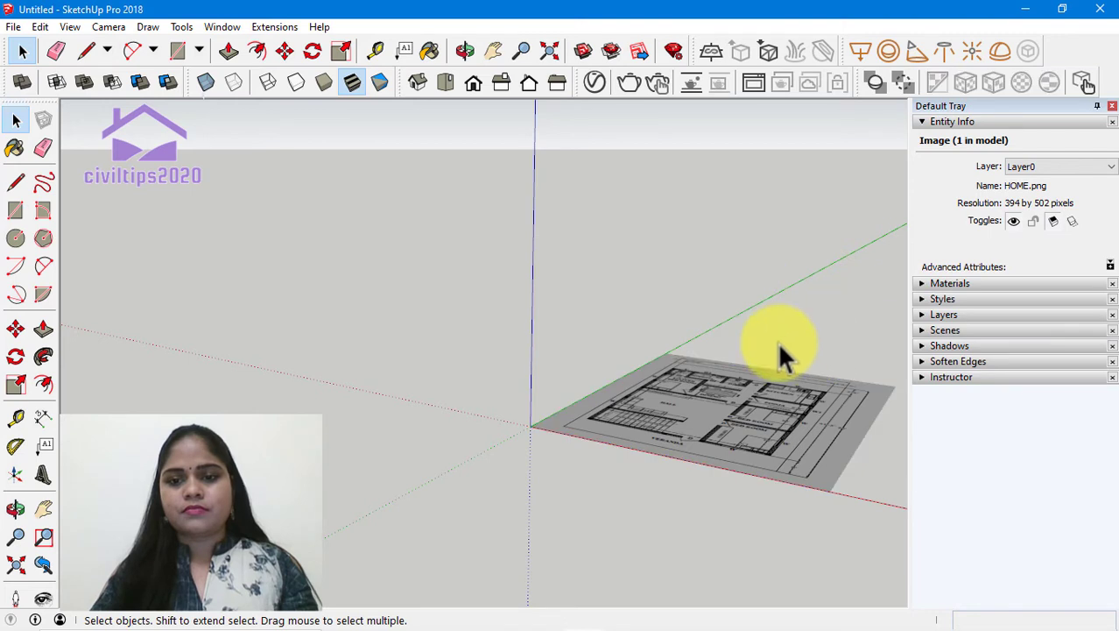
click(444, 84)
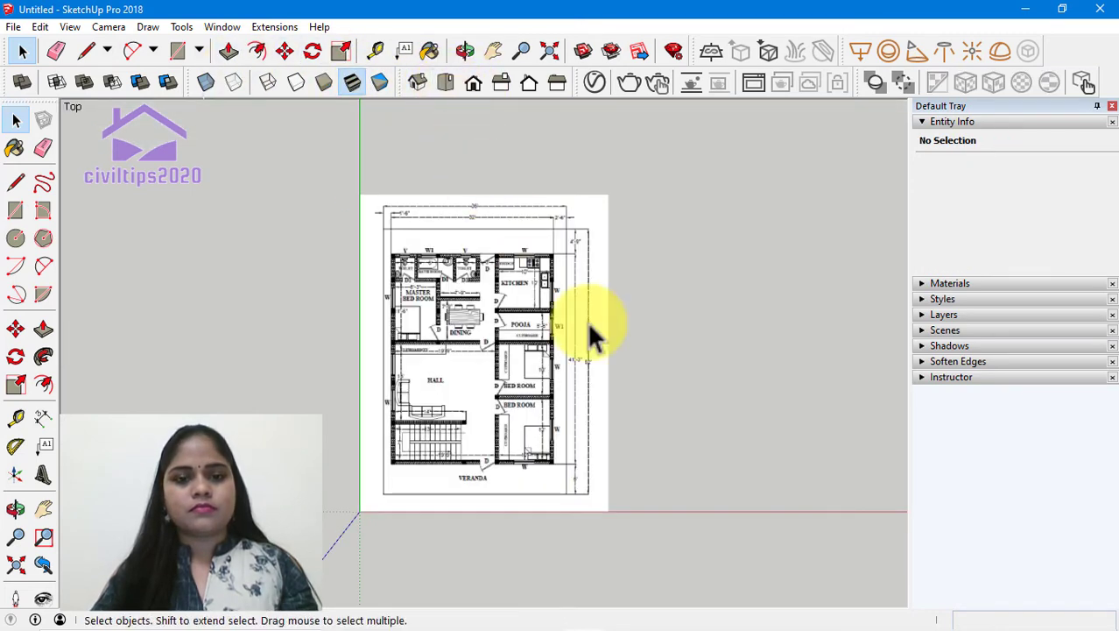
scroll(501, 367, up, 1)
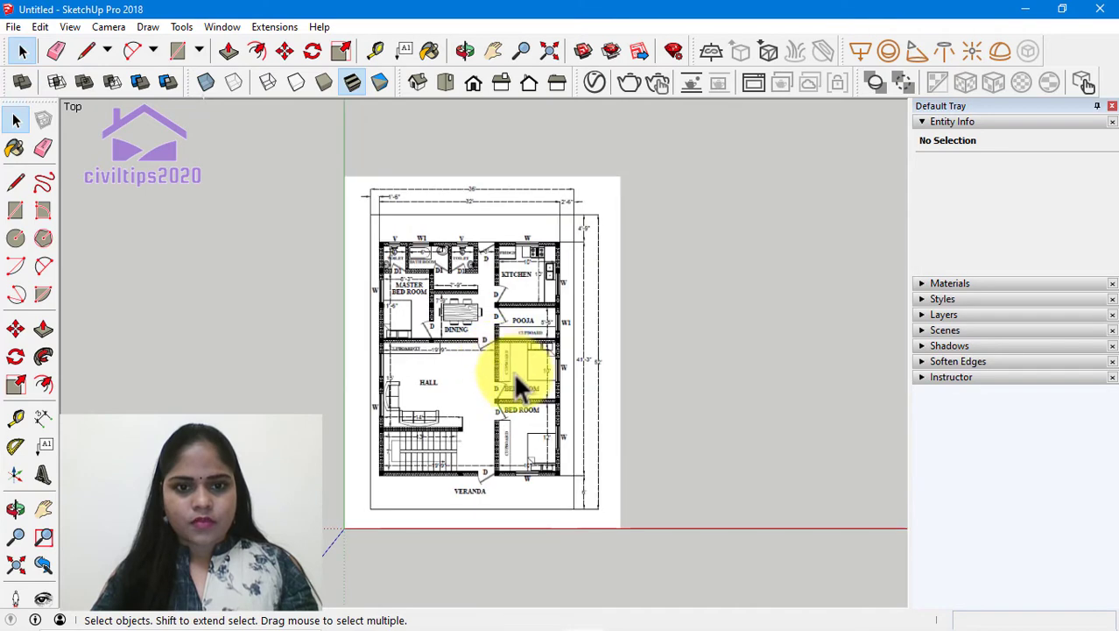
scroll(508, 384, up, 1)
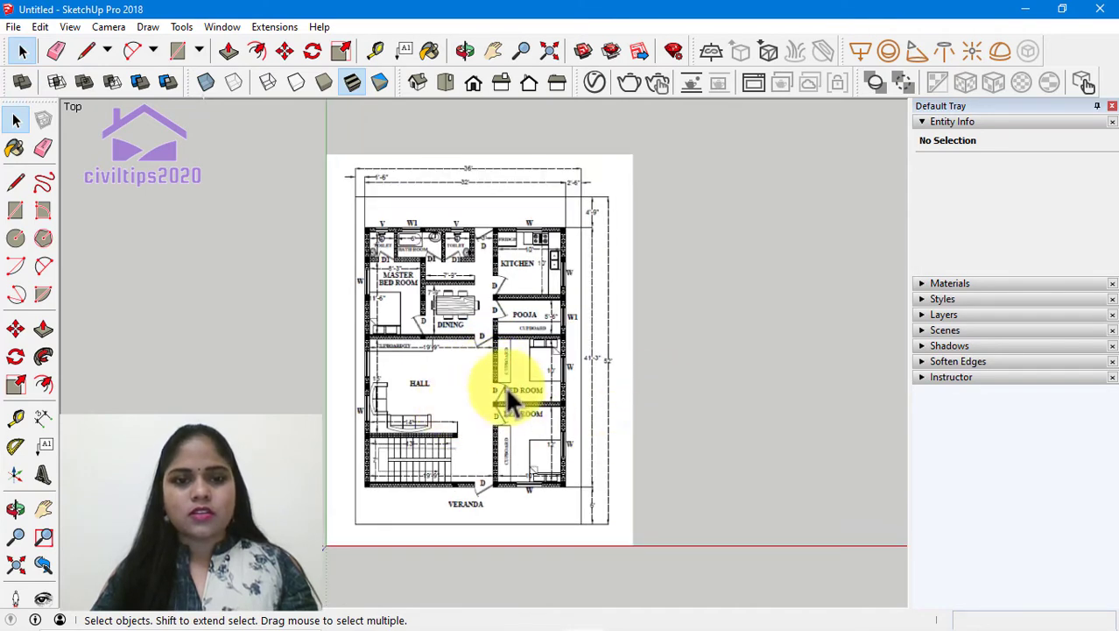
scroll(699, 434, up, 1)
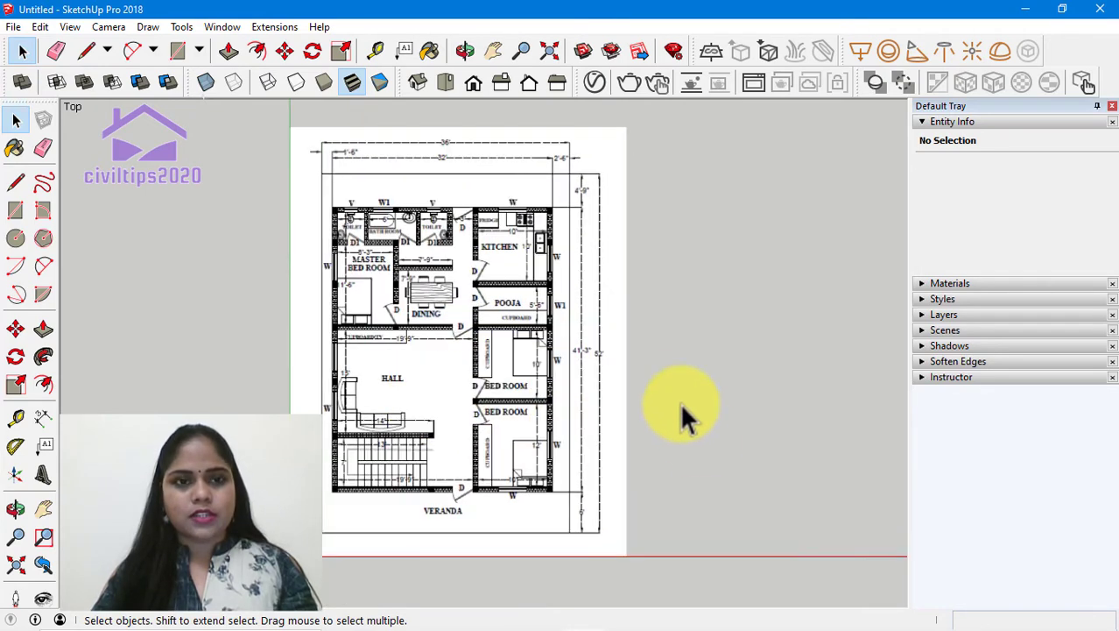
click(415, 88)
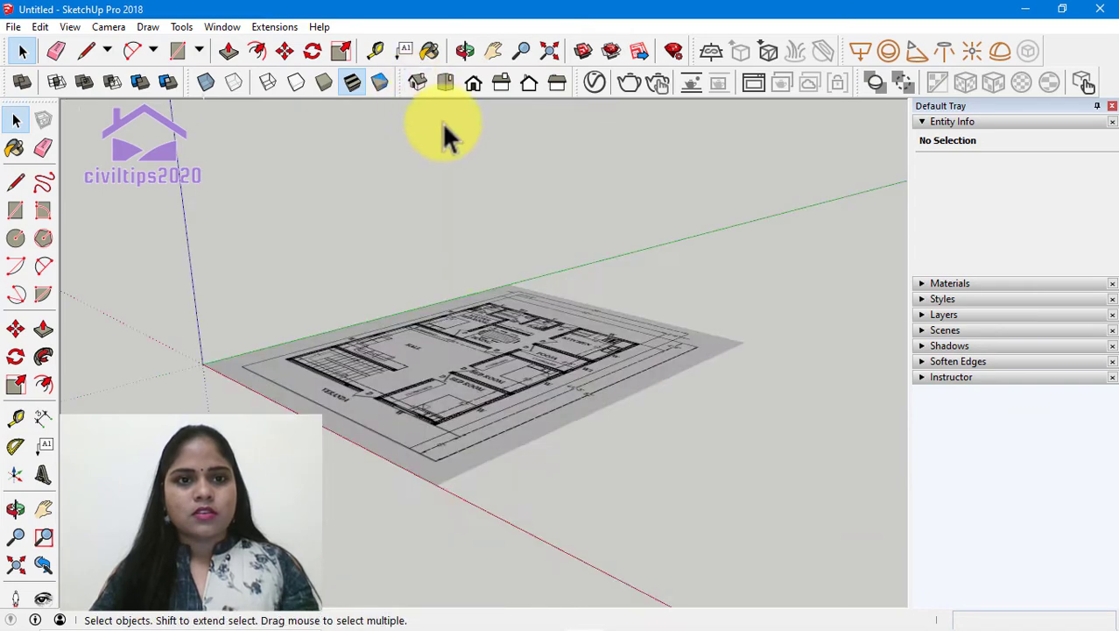
scroll(343, 396, up, 2)
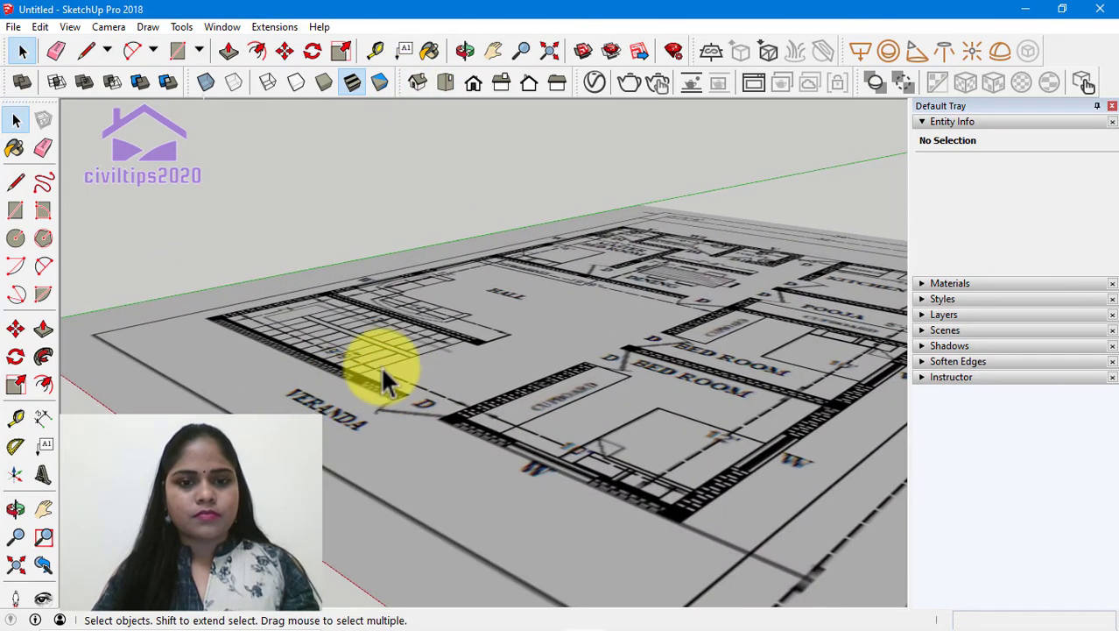
scroll(387, 375, down, 2)
middle_drag(387, 375, 394, 434)
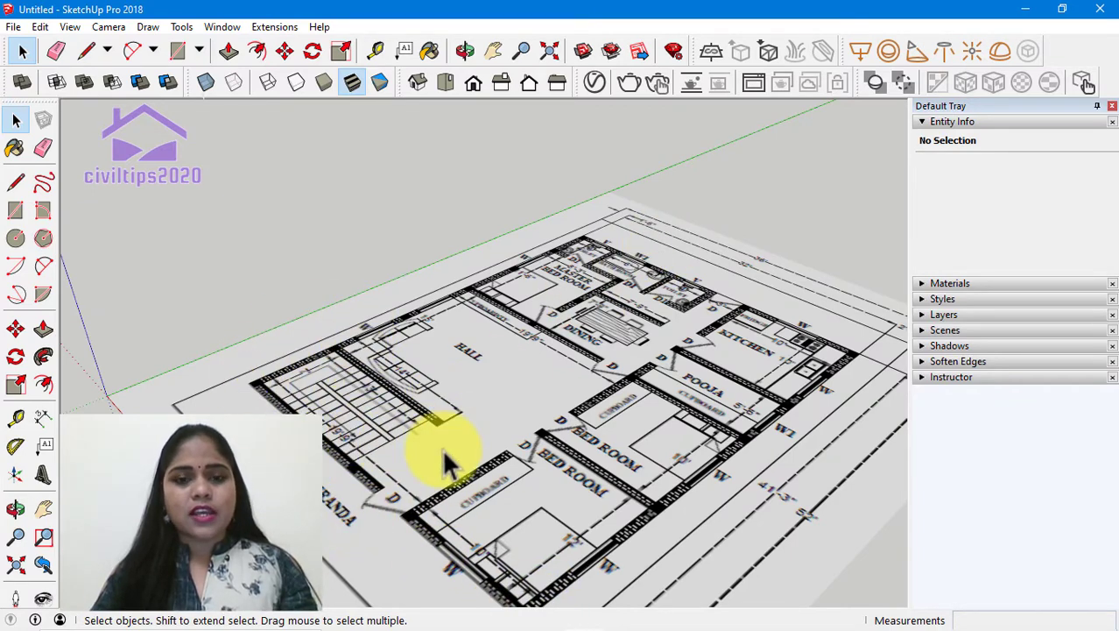
scroll(784, 342, down, 2)
scroll(815, 333, up, 2)
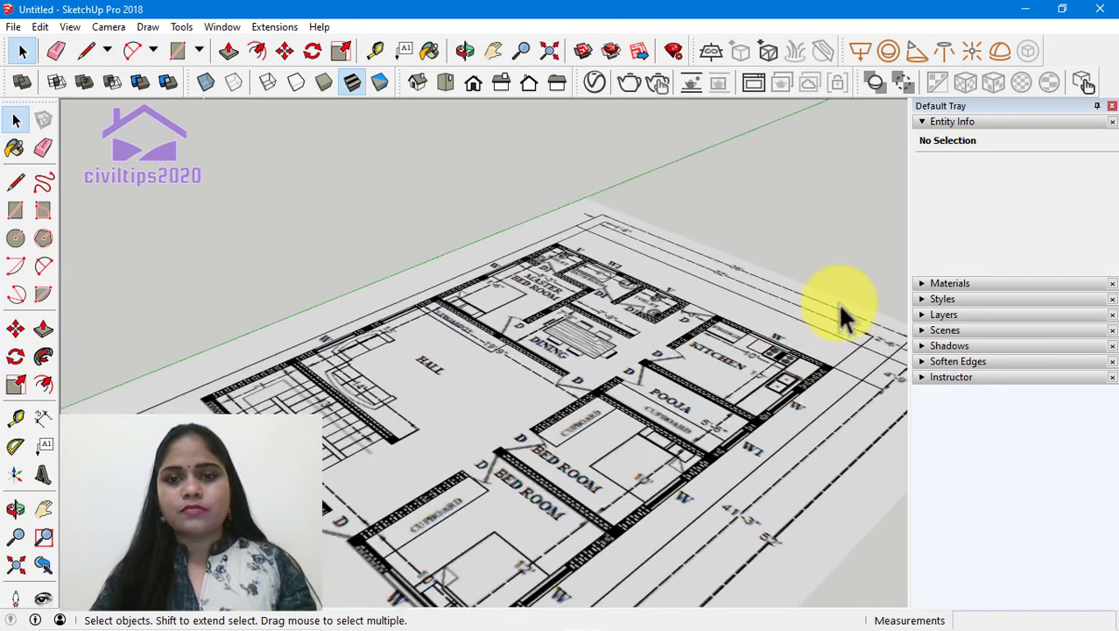
click(379, 54)
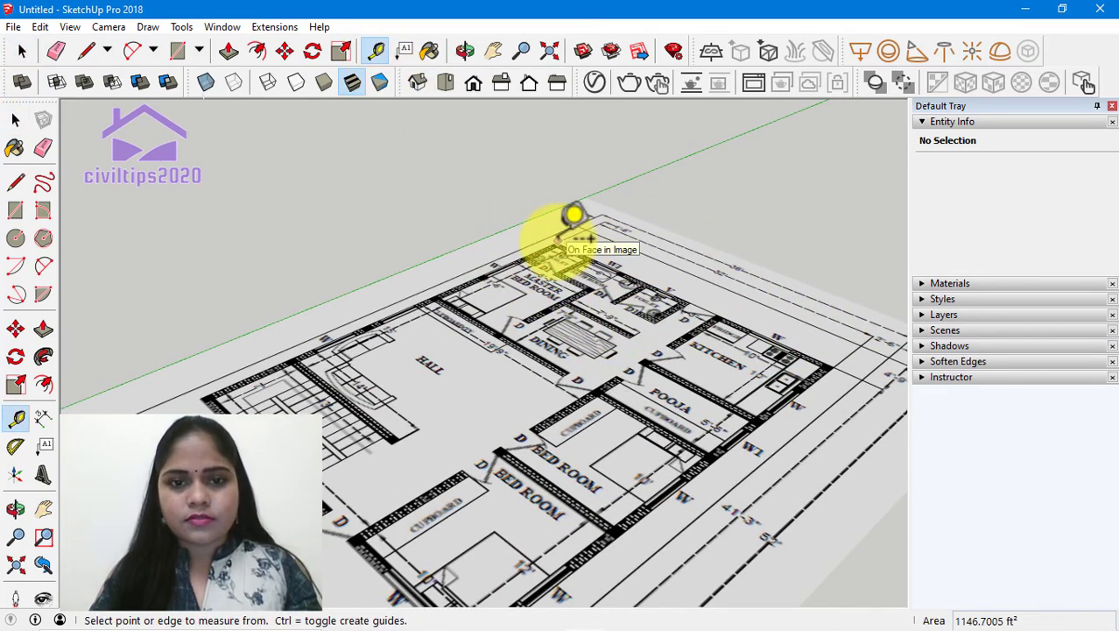
scroll(583, 221, up, 2)
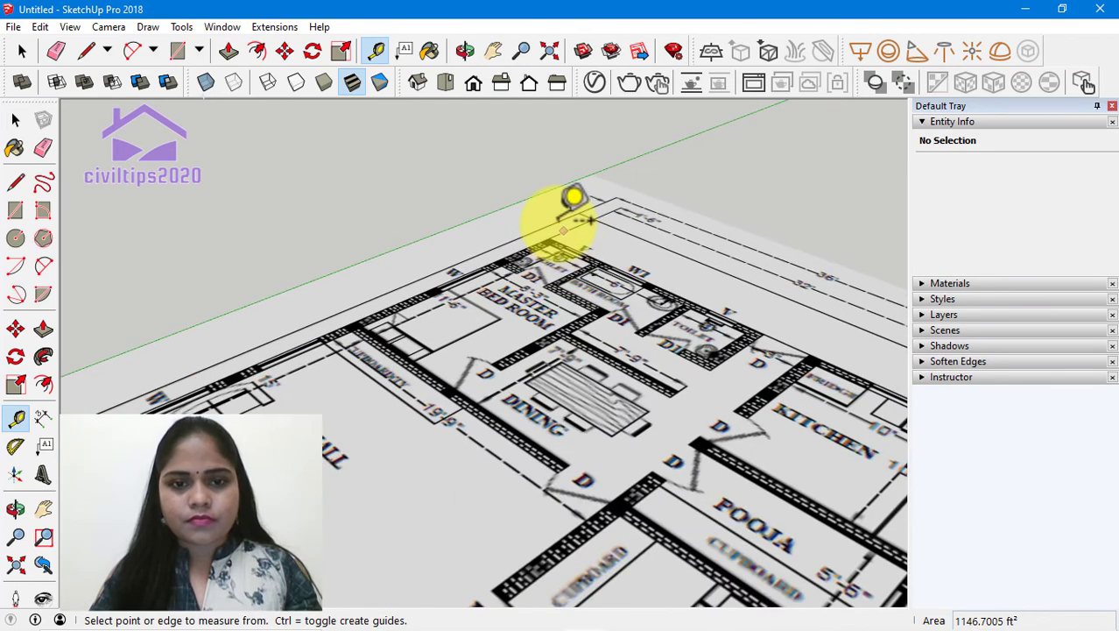
click(567, 210)
scroll(648, 298, down, 2)
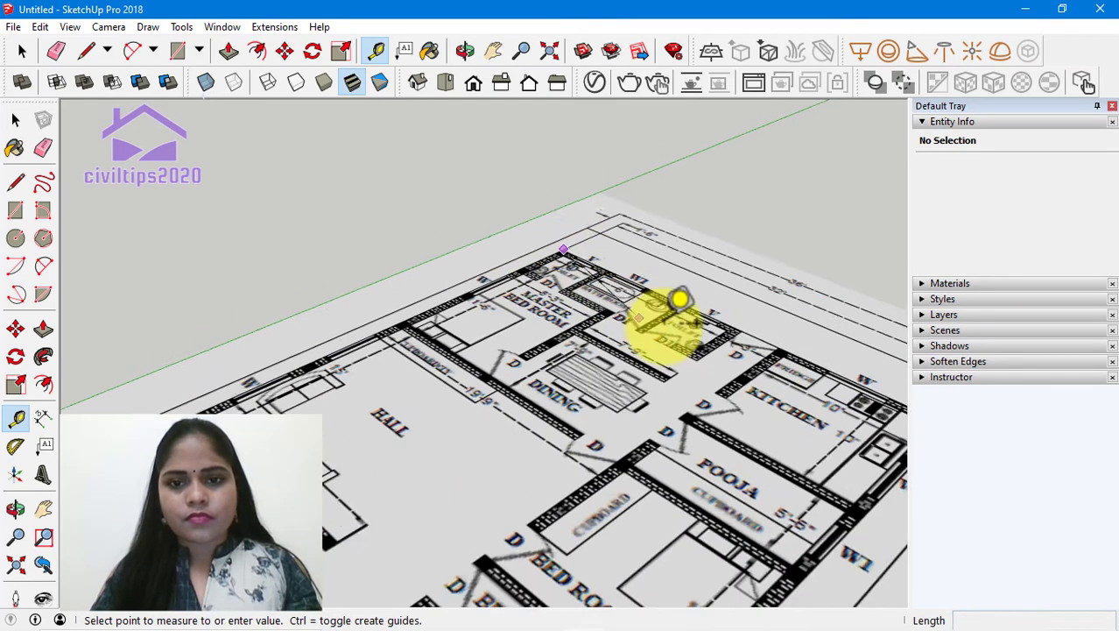
scroll(788, 363, down, 1)
scroll(858, 378, down, 1)
scroll(886, 370, down, 1)
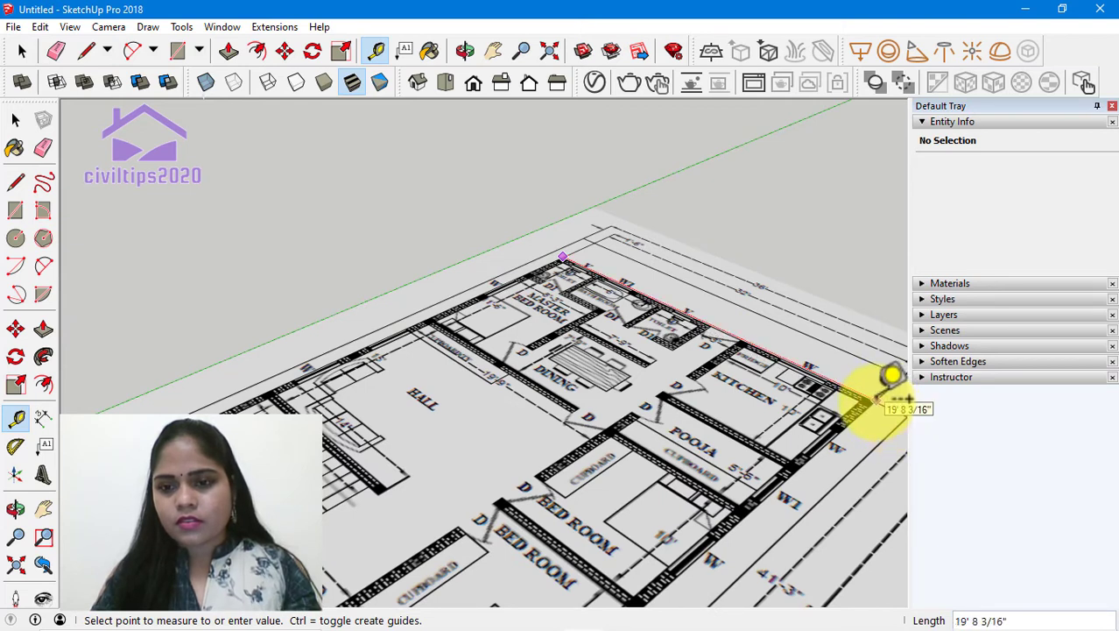
click(906, 398)
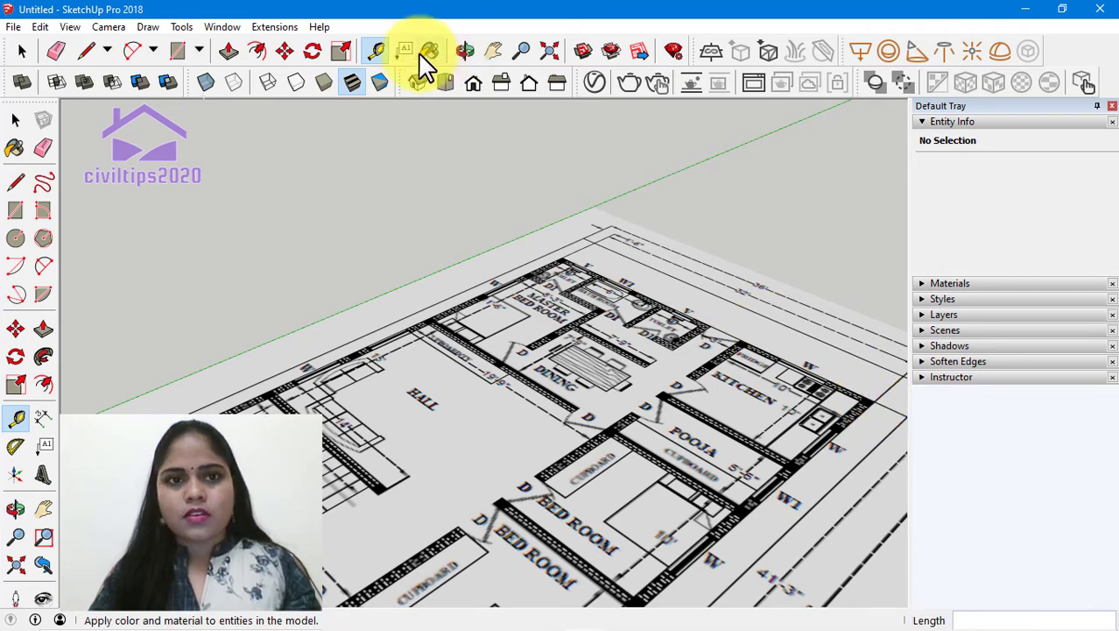
click(378, 52)
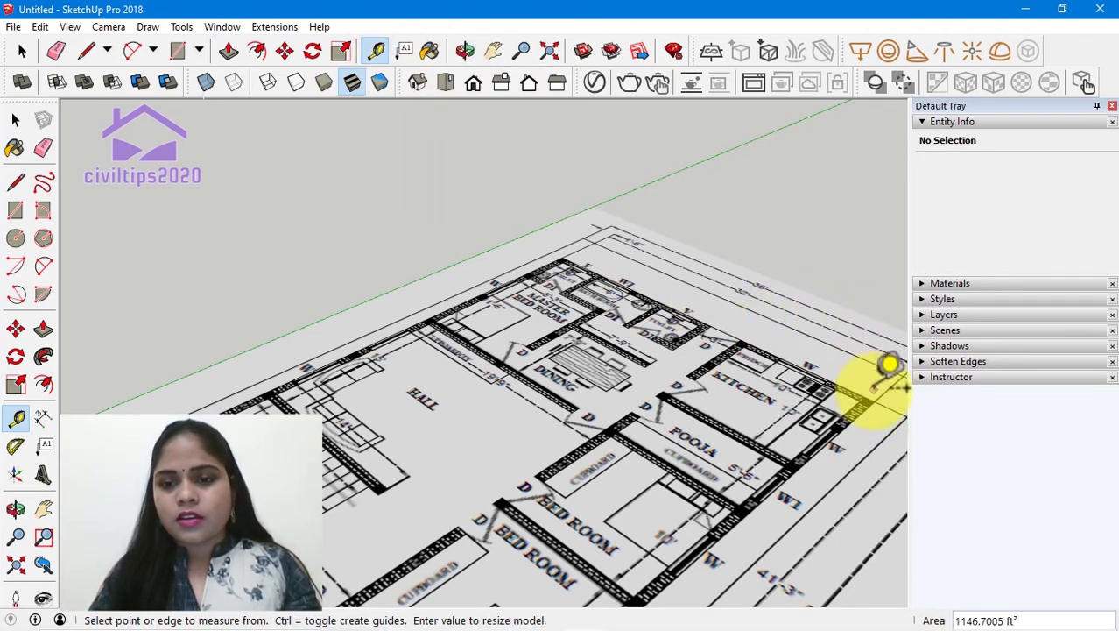
scroll(896, 381, up, 2)
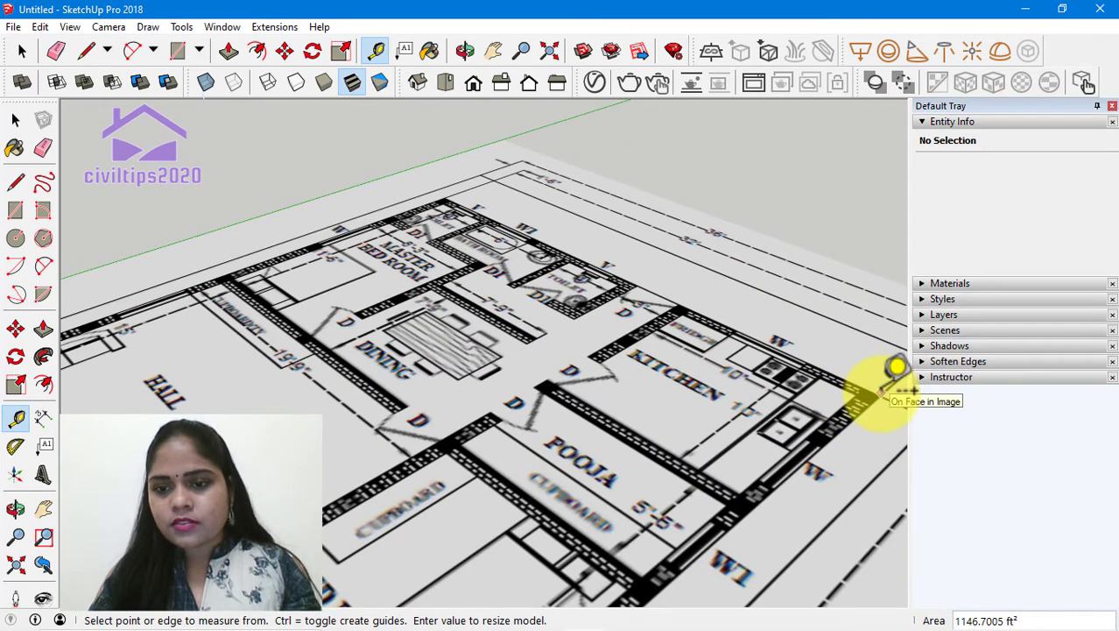
click(882, 392)
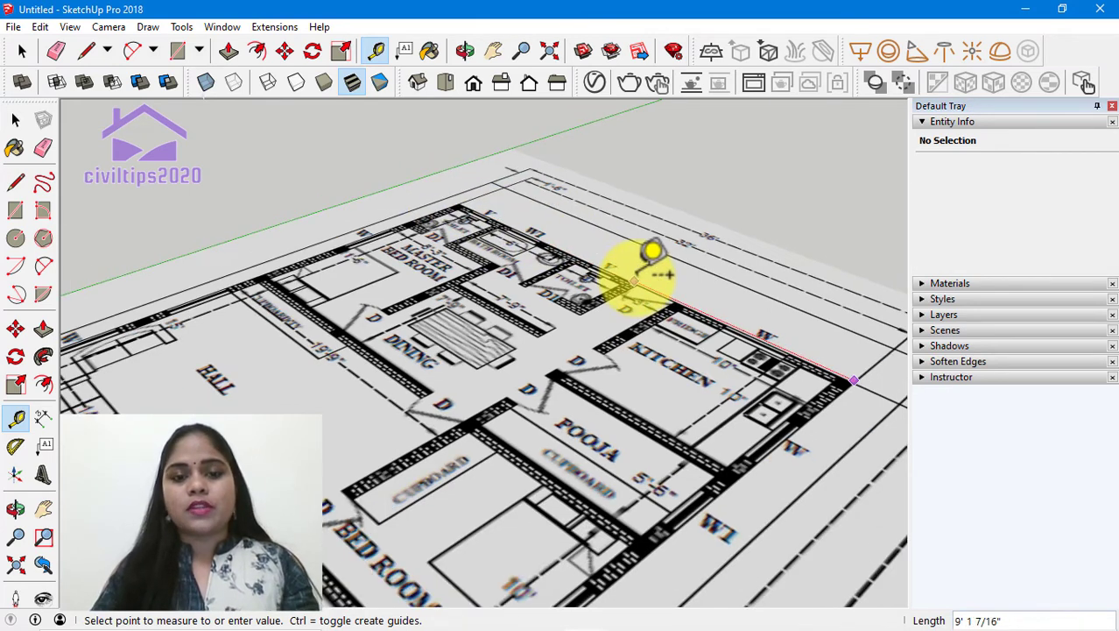
click(689, 248)
scroll(690, 248, up, 1)
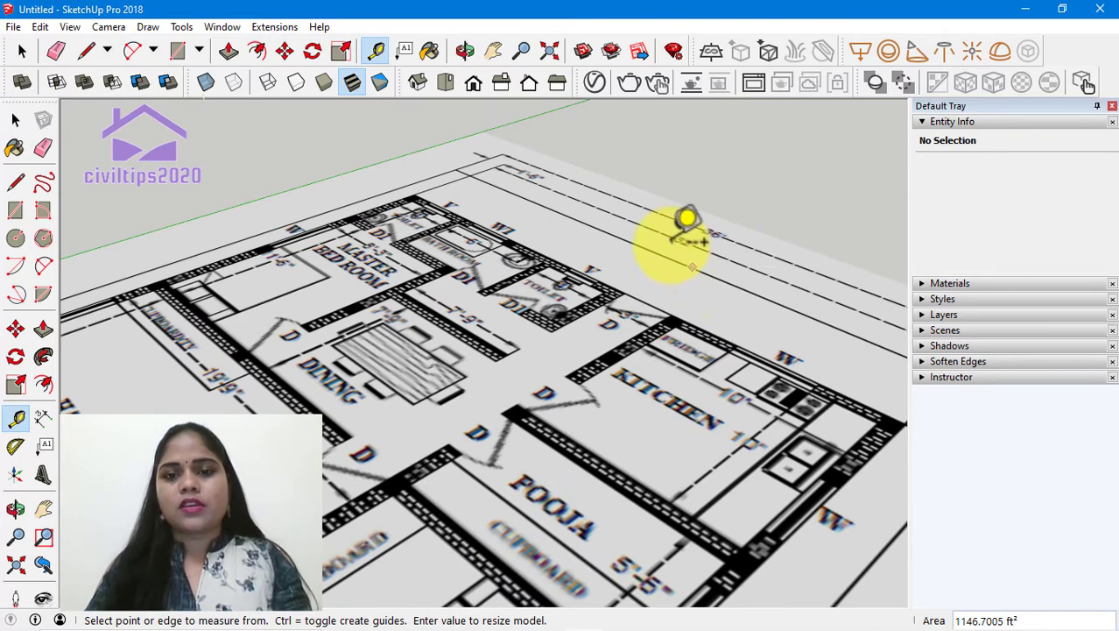
scroll(707, 250, down, 1)
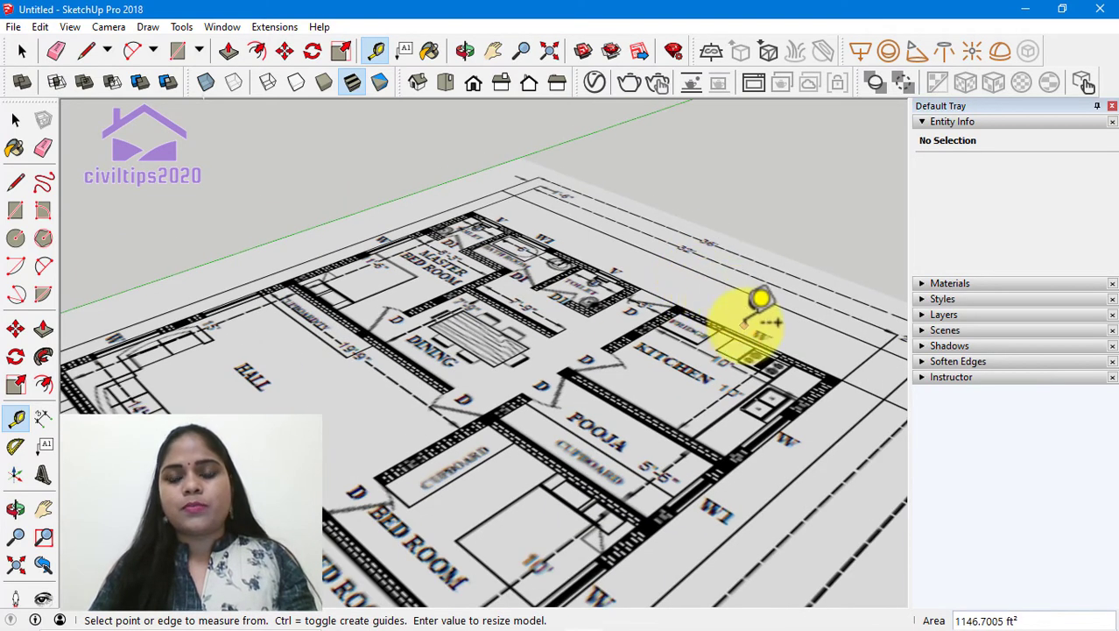
scroll(758, 266, up, 1)
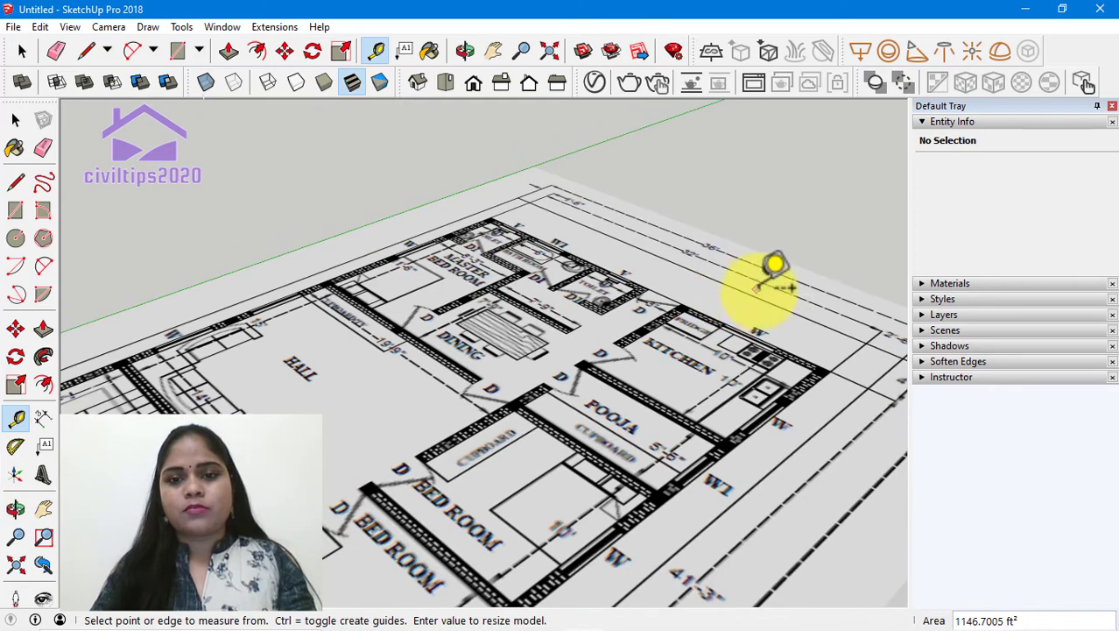
scroll(775, 268, down, 1)
scroll(773, 262, down, 1)
scroll(762, 261, down, 1)
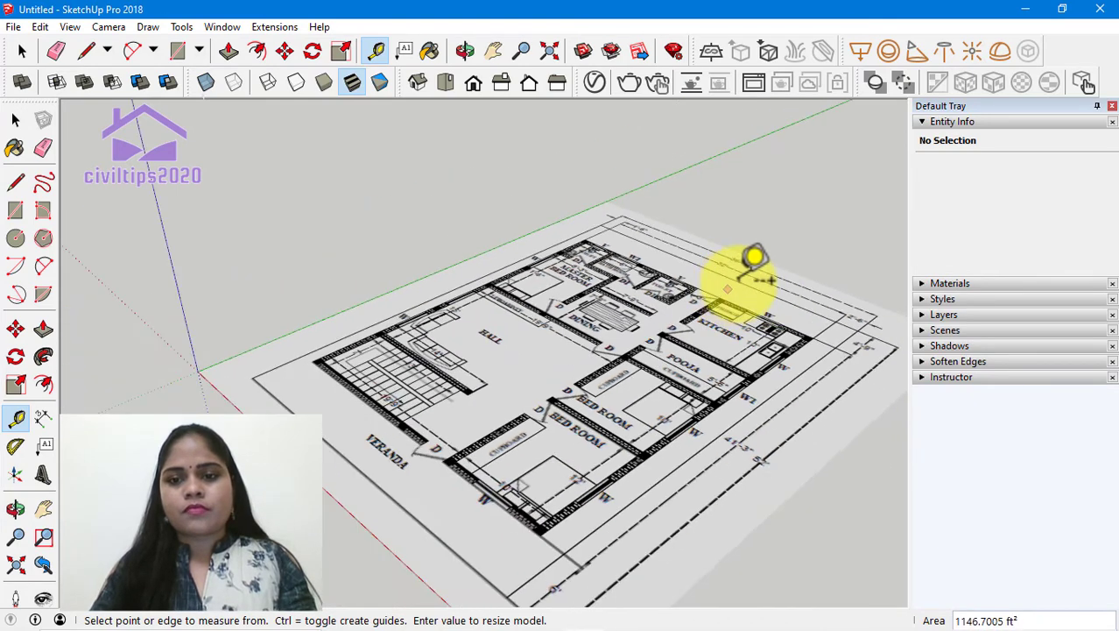
scroll(780, 256, up, 1)
scroll(792, 252, up, 1)
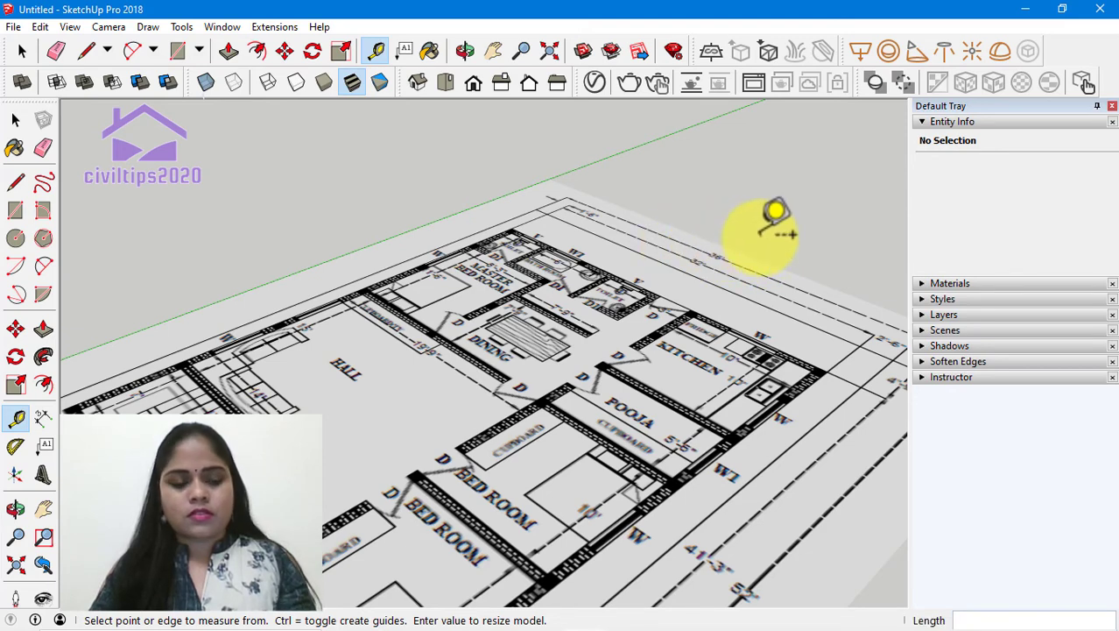
scroll(775, 214, down, 1)
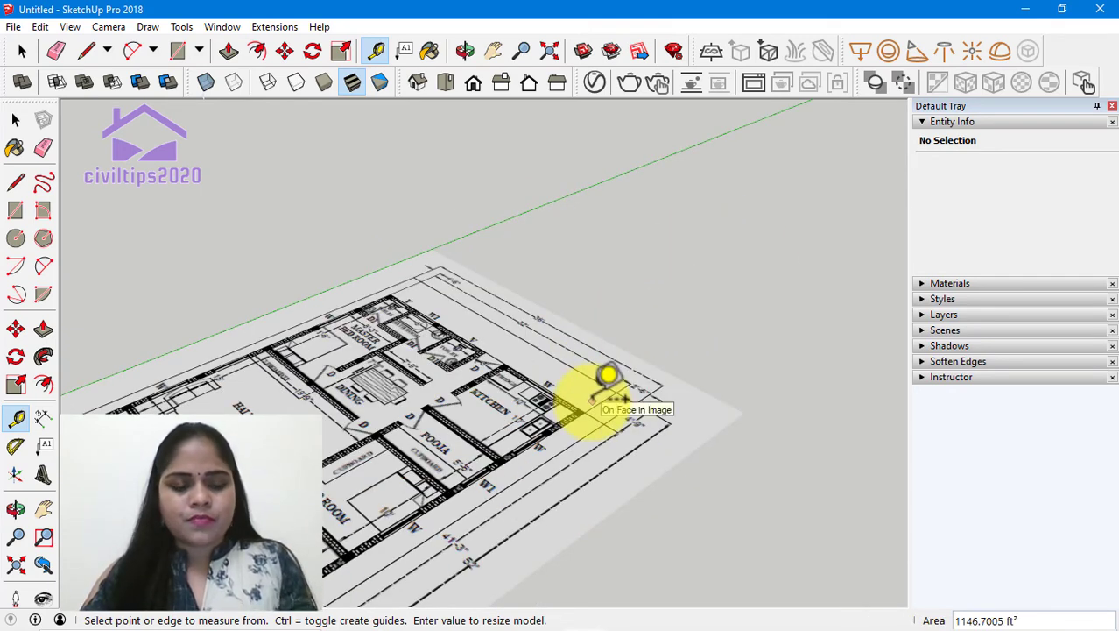
key(space)
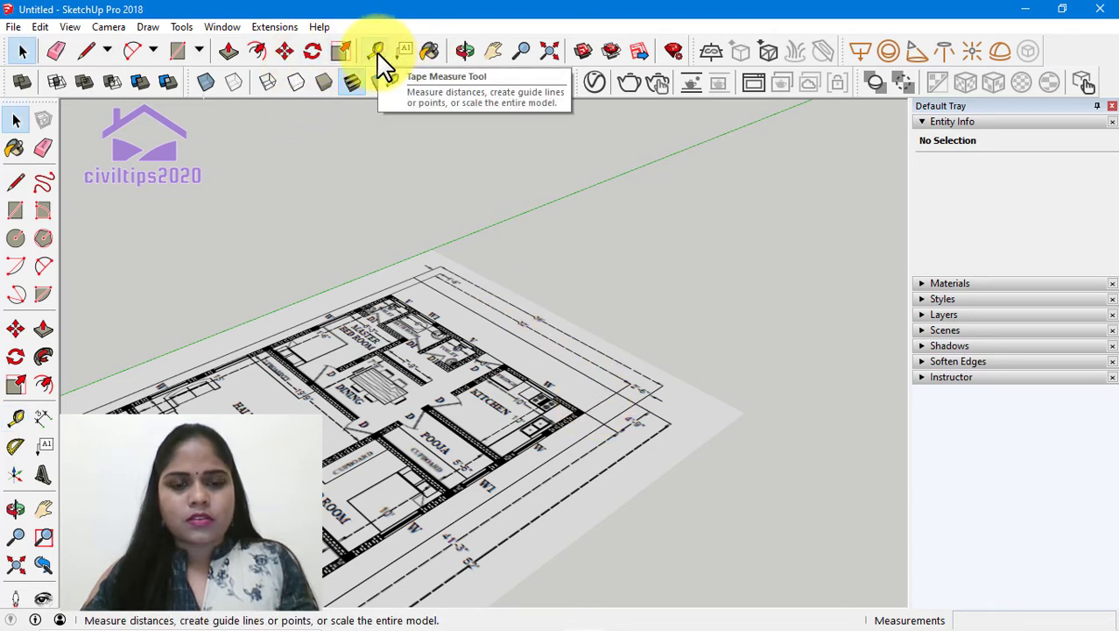
Step: Tape-measure the plan's 32' span, enter 32', and confirm resizing the whole model
click(376, 50)
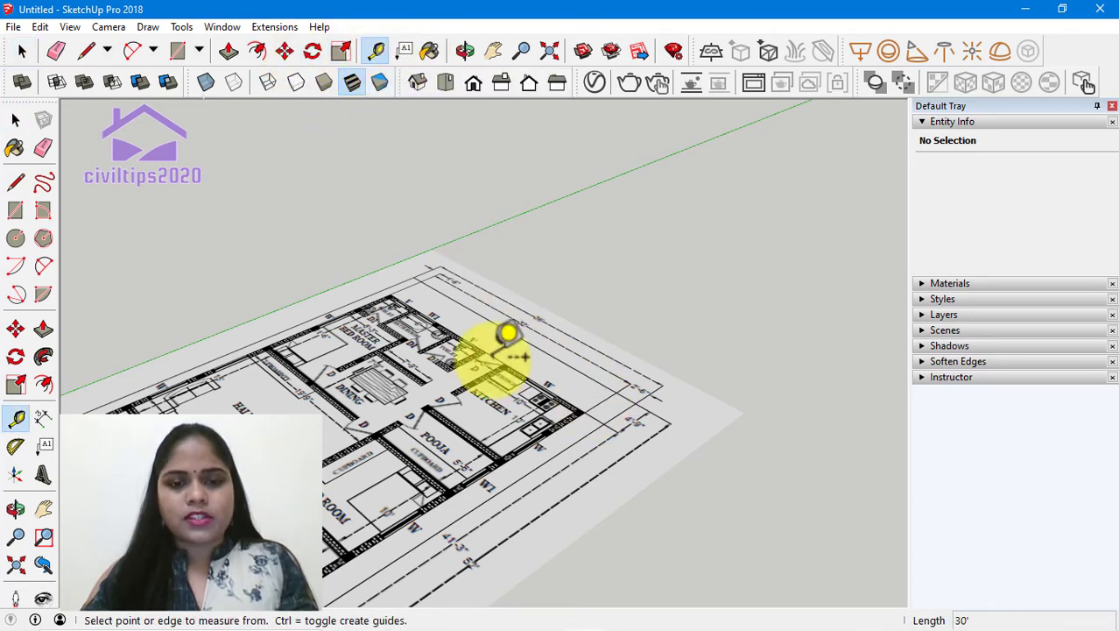
click(584, 409)
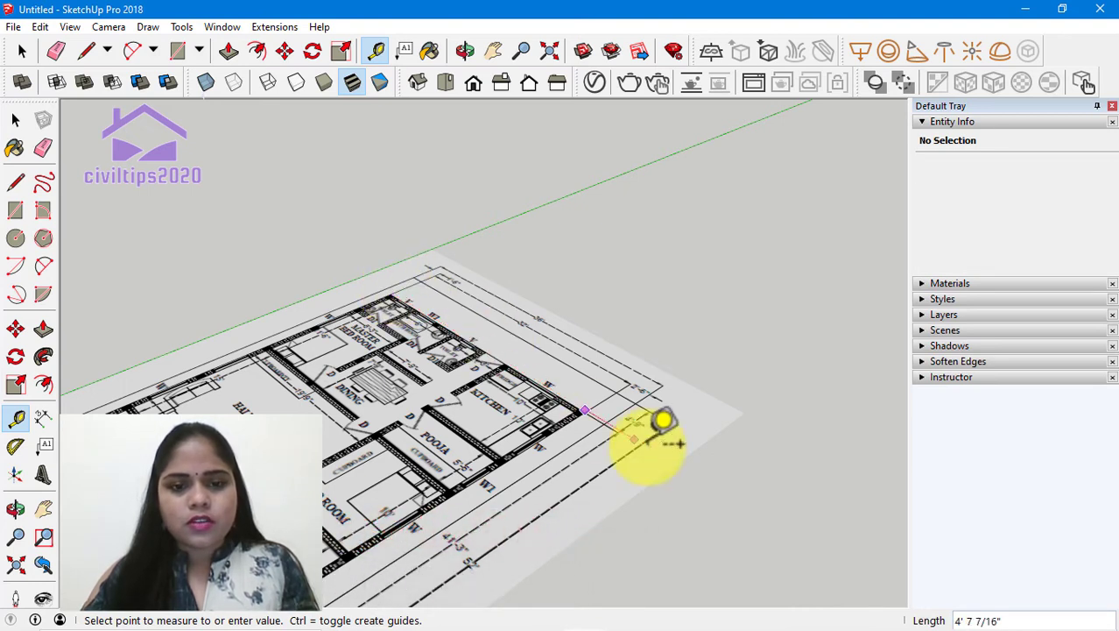
click(375, 50)
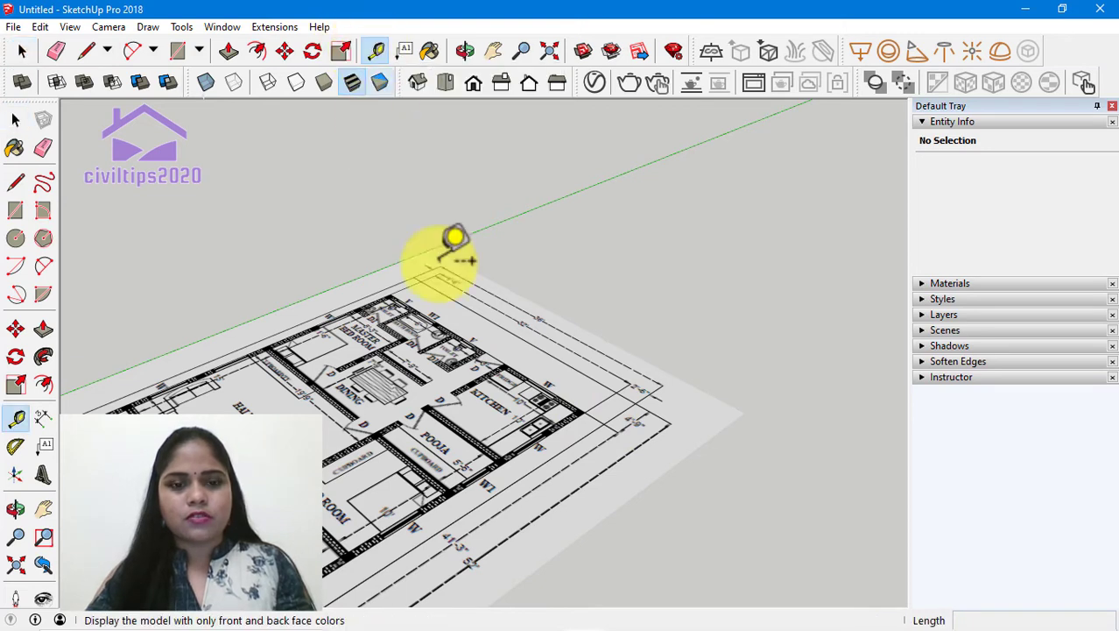
click(586, 410)
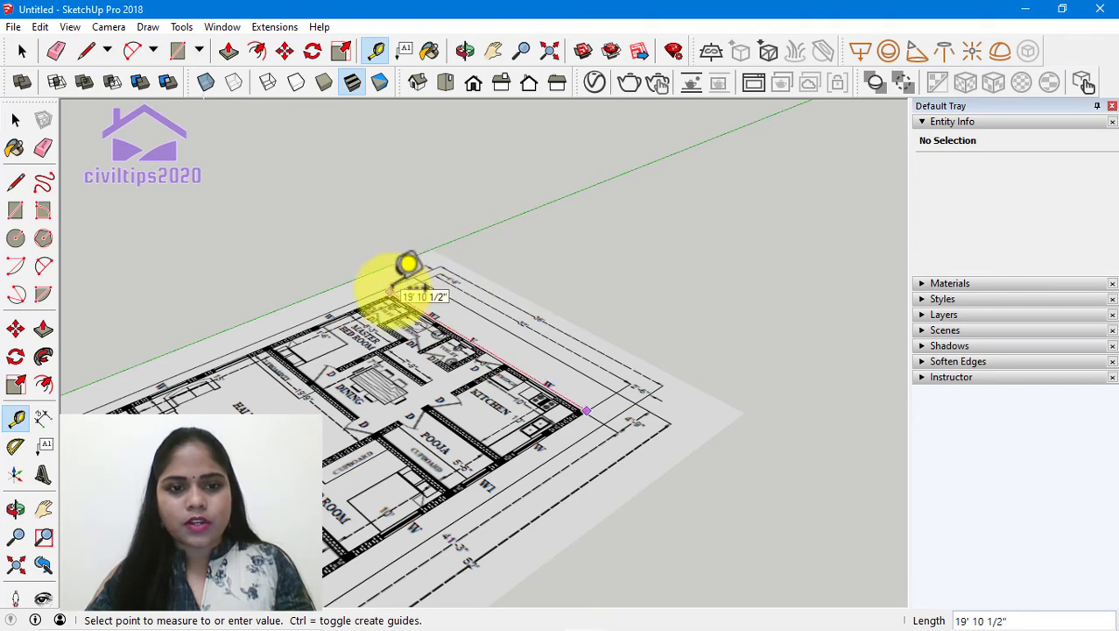
scroll(423, 298, up, 3)
scroll(408, 278, up, 3)
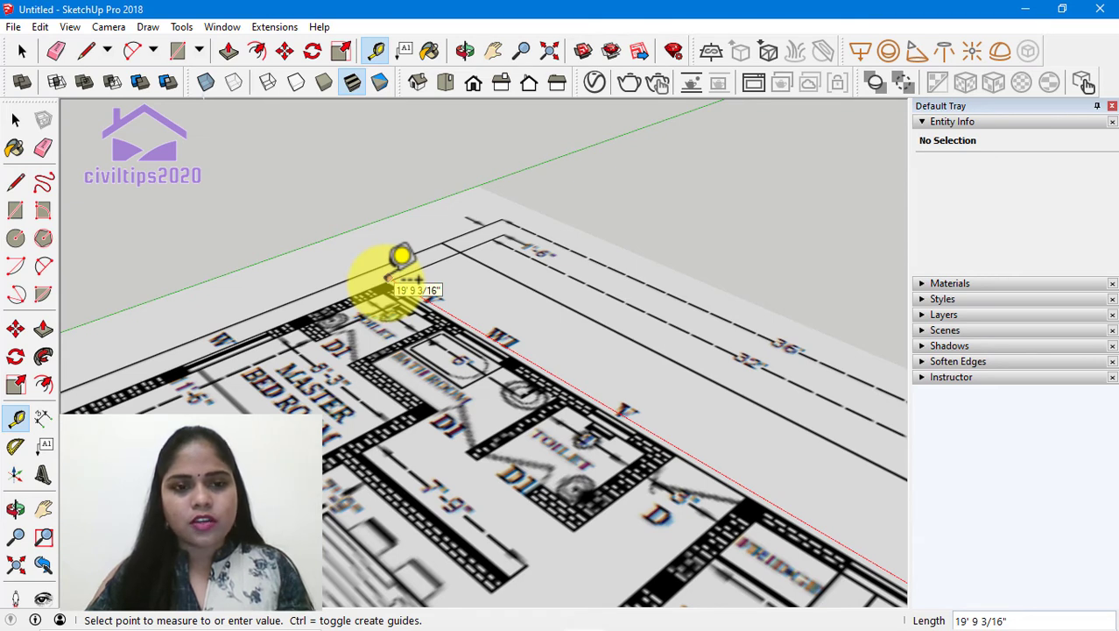
click(417, 279)
text(32')
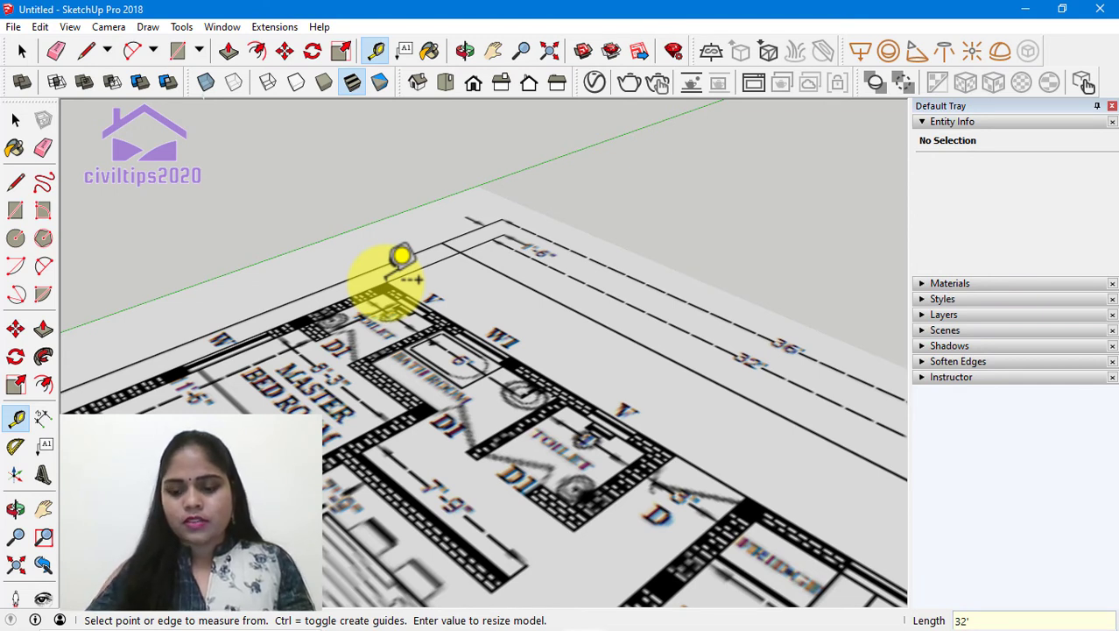
key(Return)
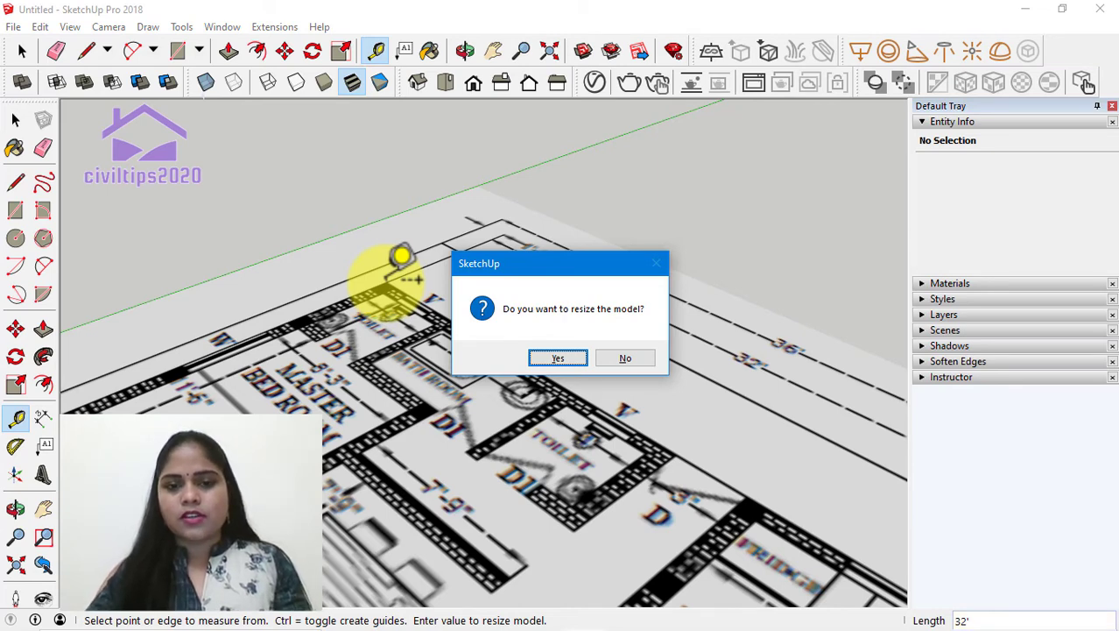
click(560, 359)
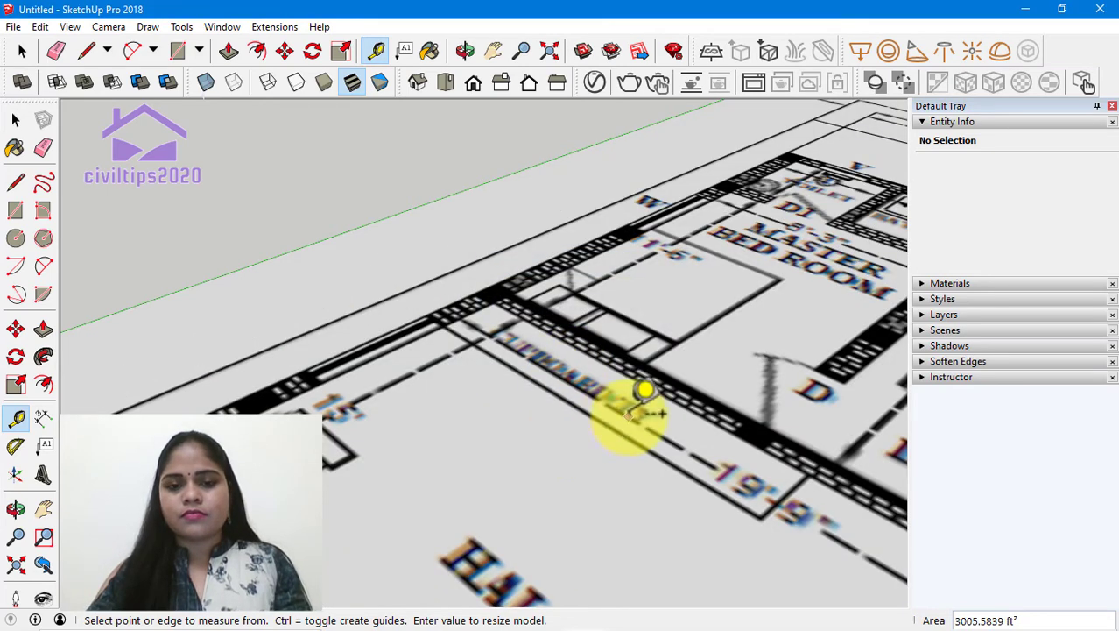
scroll(644, 390, down, 3)
scroll(720, 375, down, 3)
scroll(787, 388, down, 1)
scroll(795, 380, down, 2)
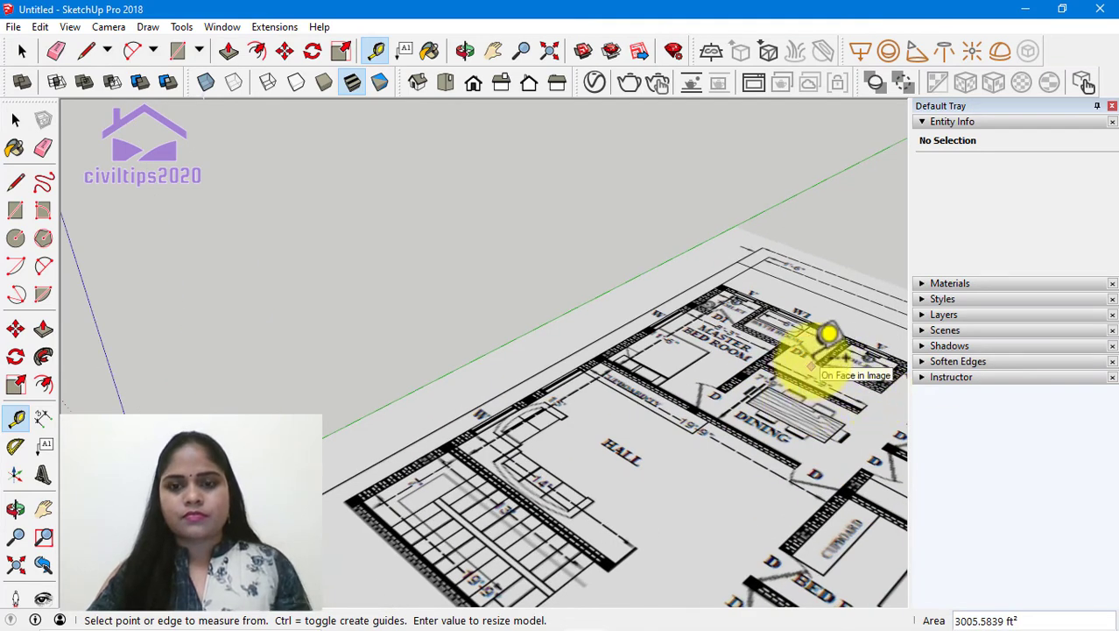
middle_drag(828, 333, 500, 299)
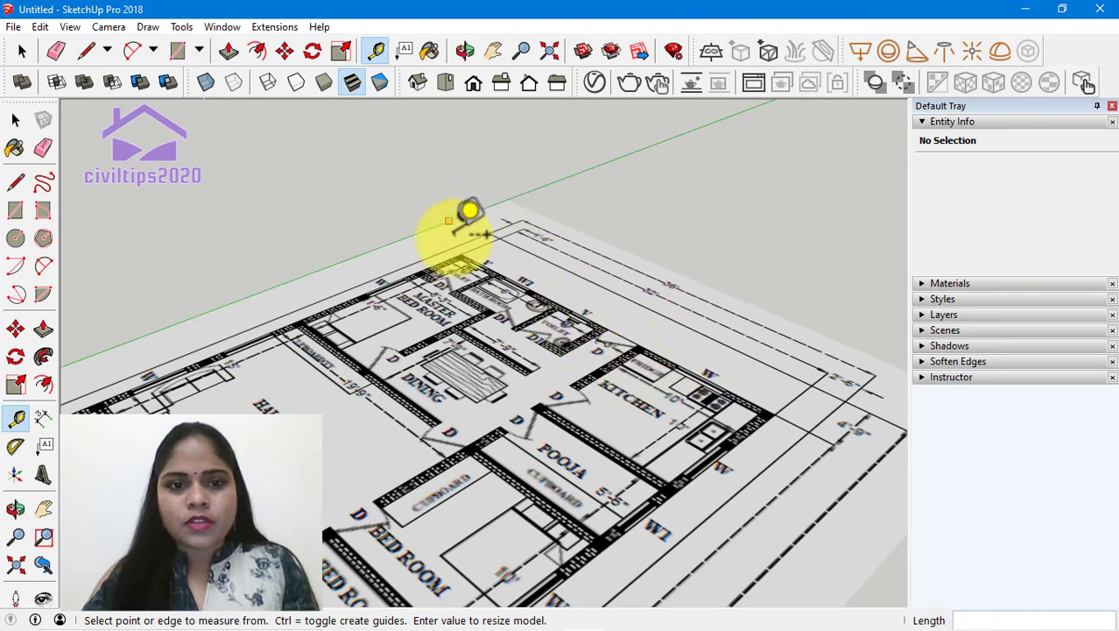
click(463, 251)
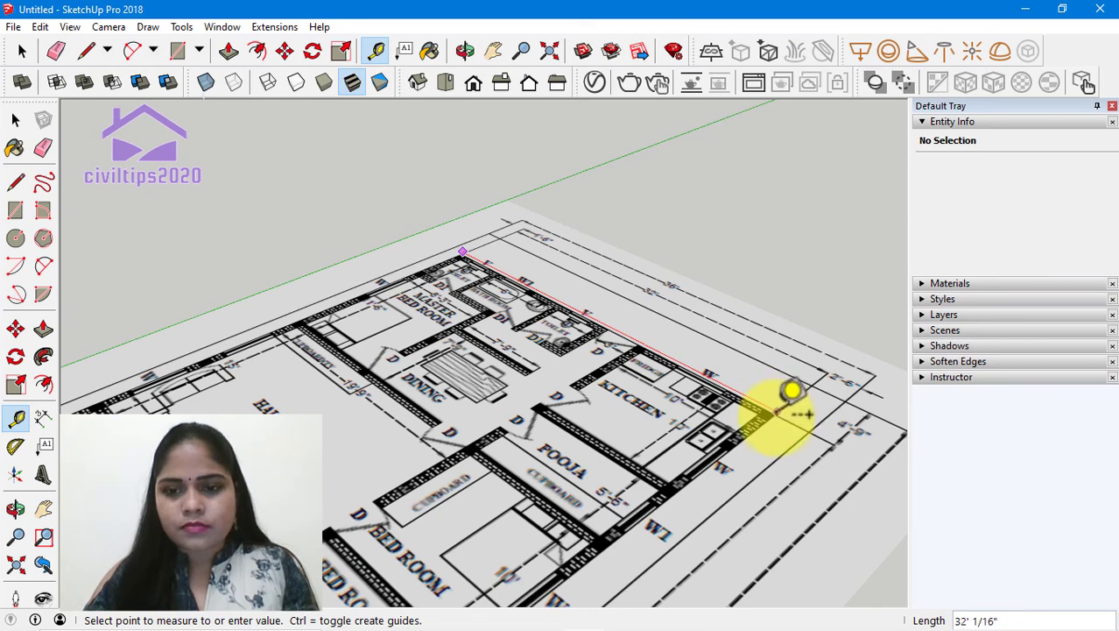
scroll(797, 410, up, 1)
scroll(798, 410, up, 2)
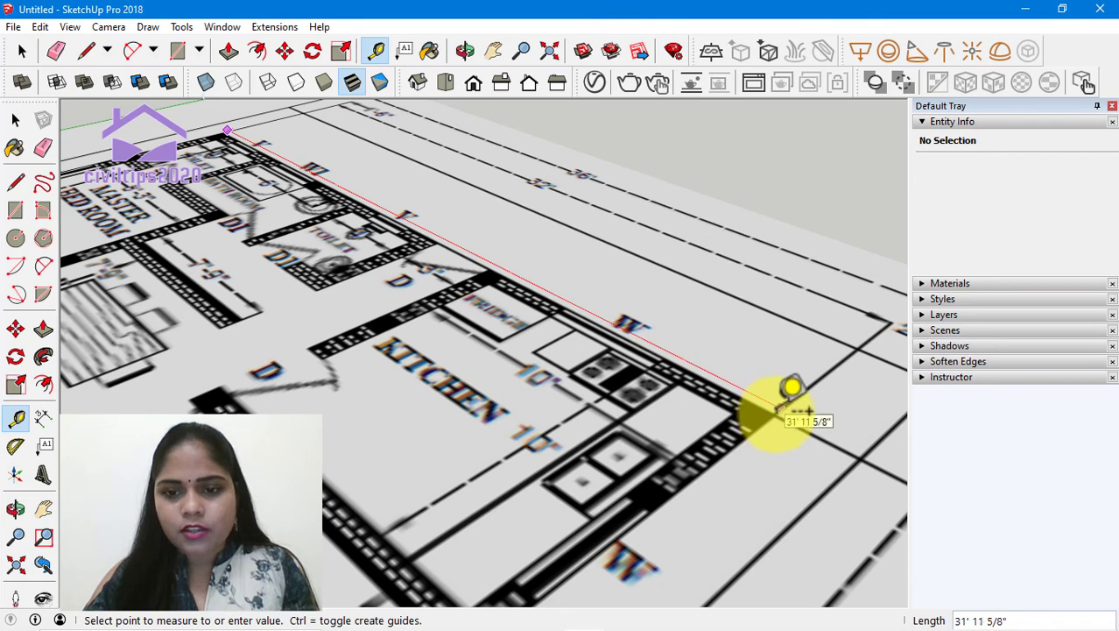
key(l)
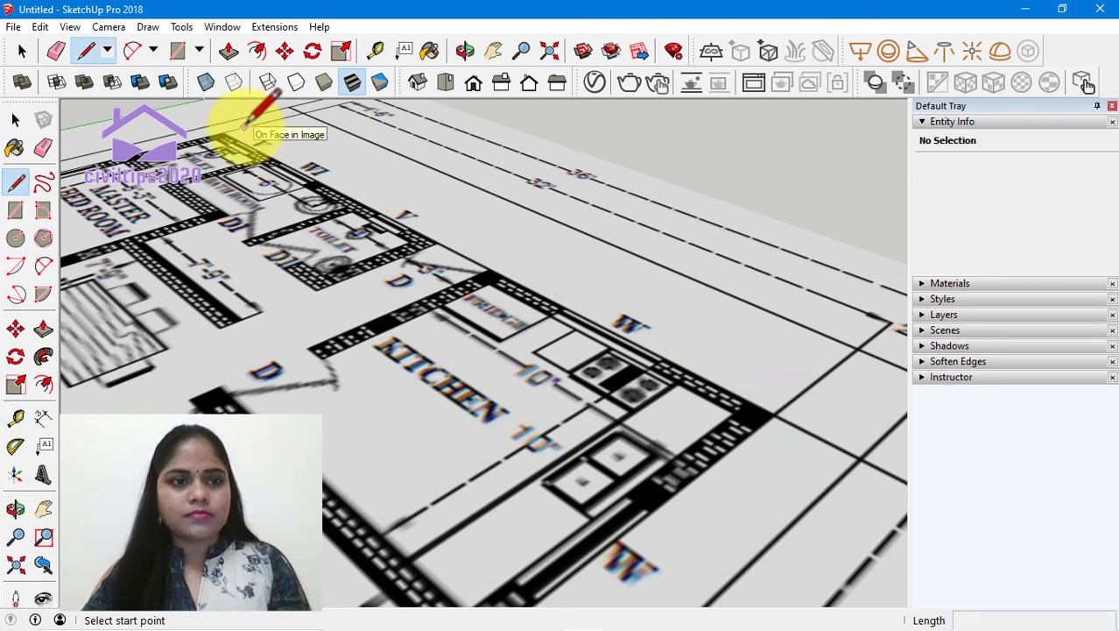
Step: Draw a 32' line from the top-left wall corner and select it to verify its length
click(244, 128)
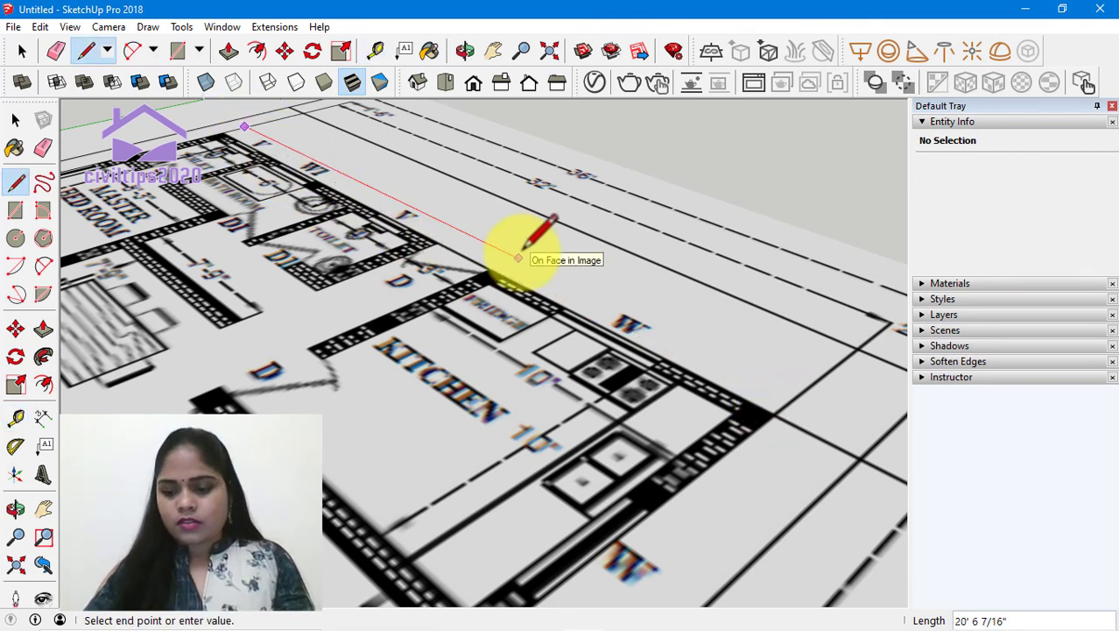
text(32)
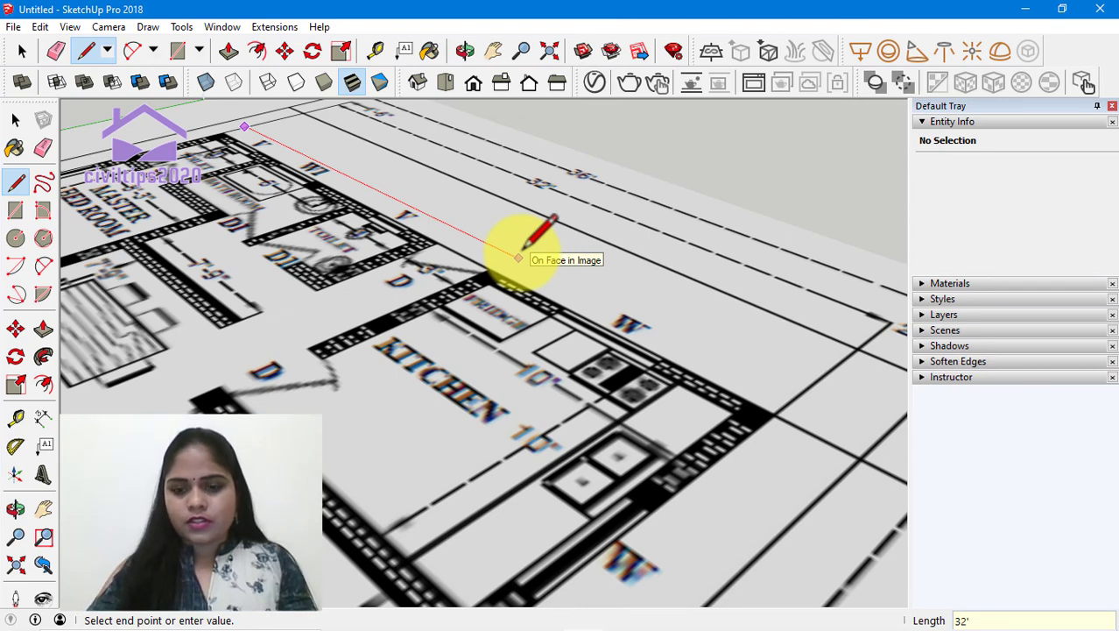
key(Return)
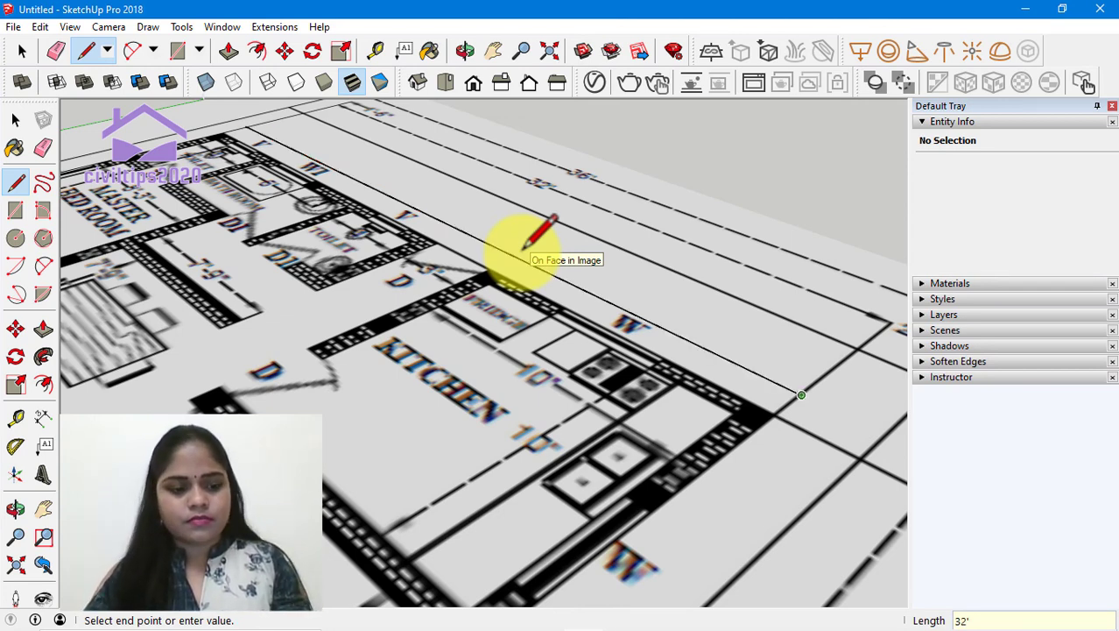
key(Escape)
key(space)
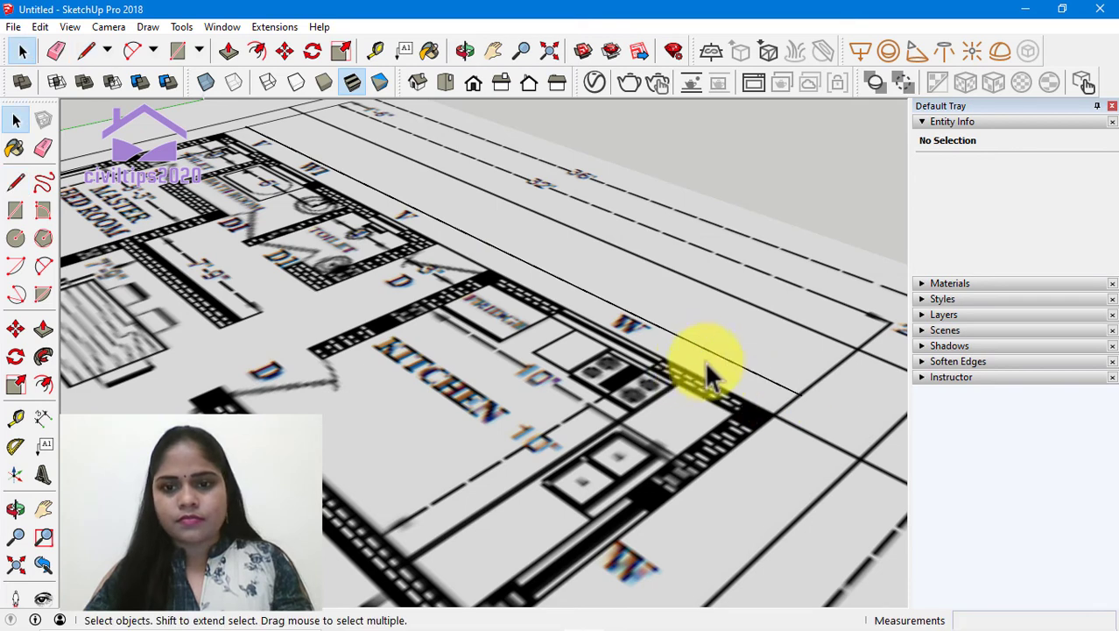
click(716, 354)
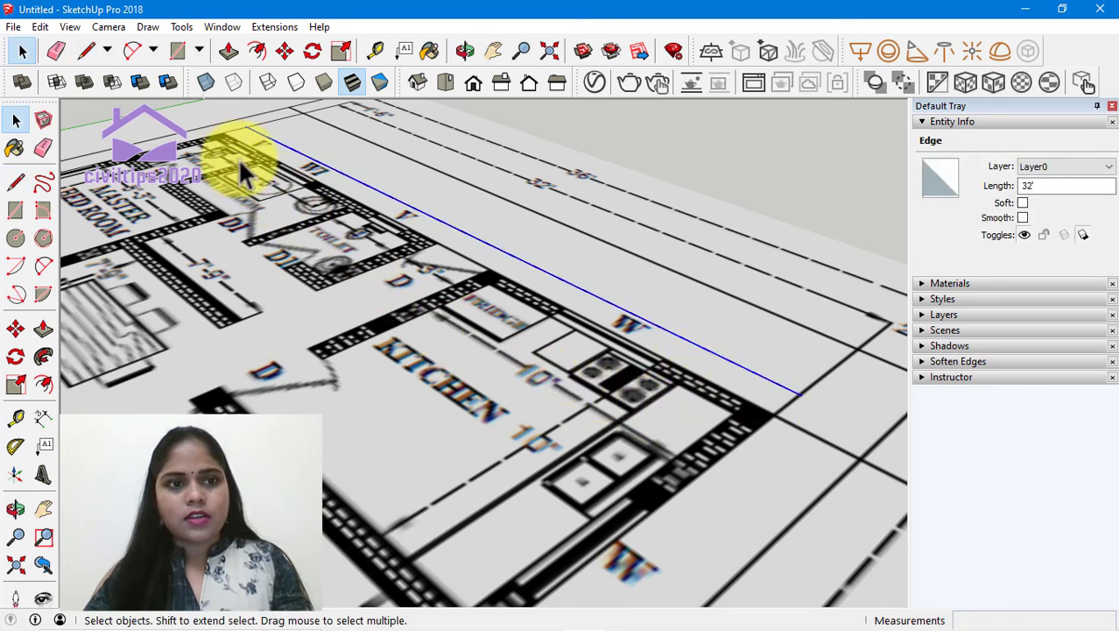